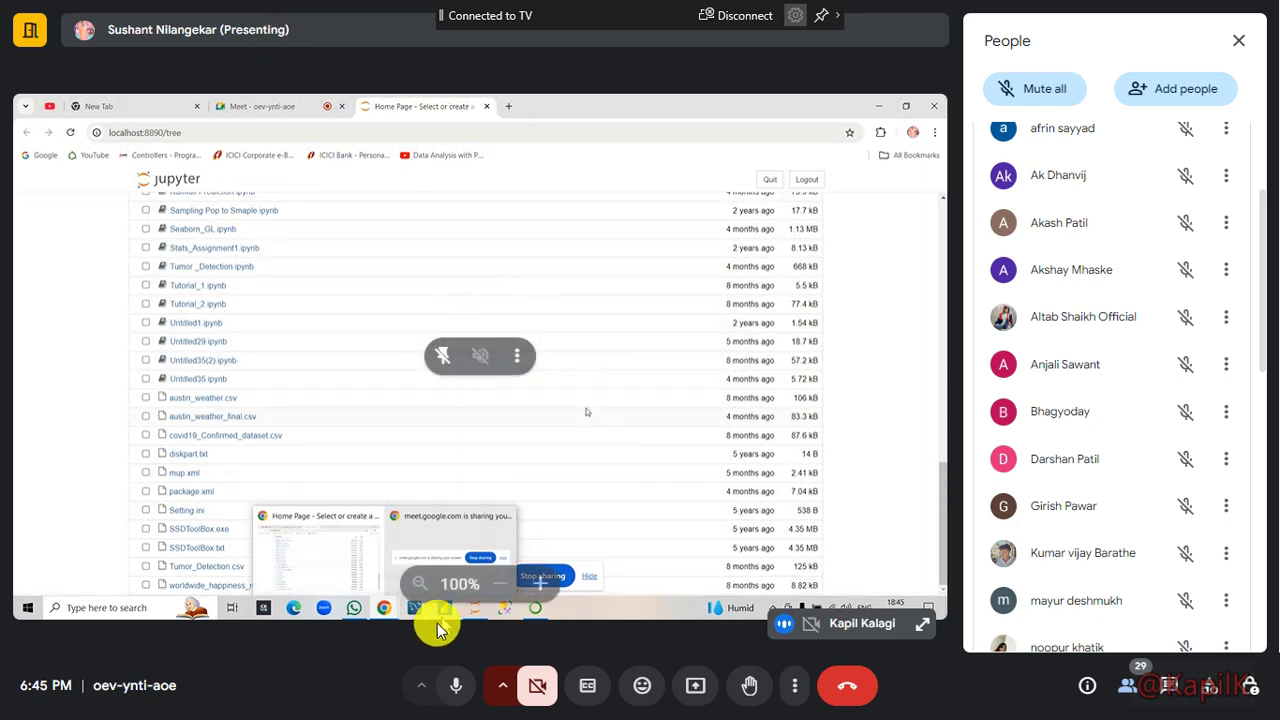
- Take over as the meeting's main presenter by sharing the entire screen, and hide the screen-sharing notification
left_click(455, 690)
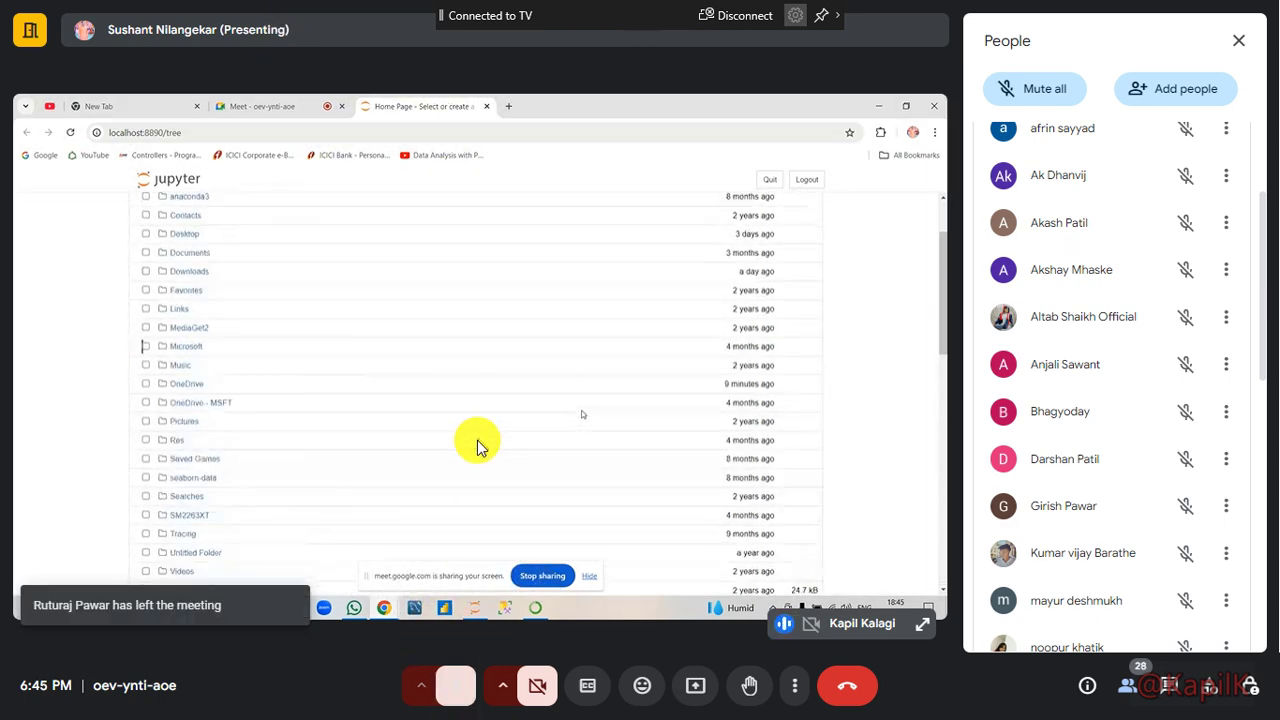
key("ctrl+d")
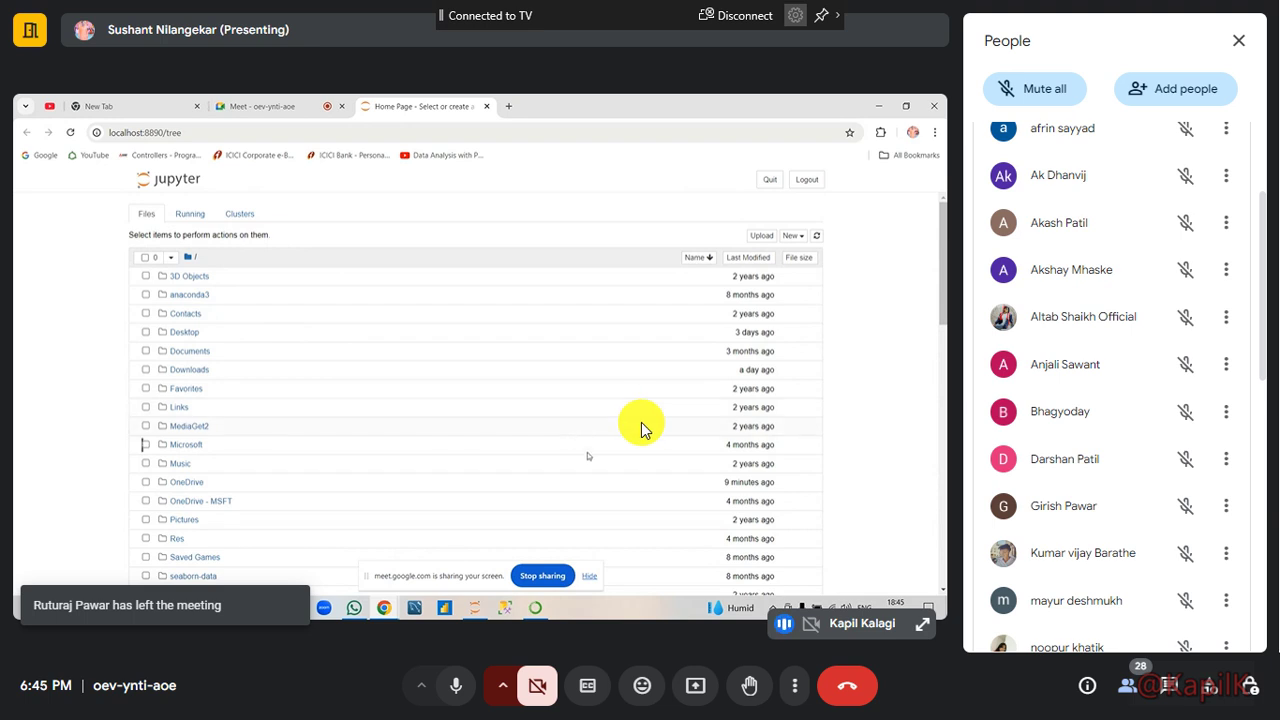
left_click(794, 688)
left_click(791, 692)
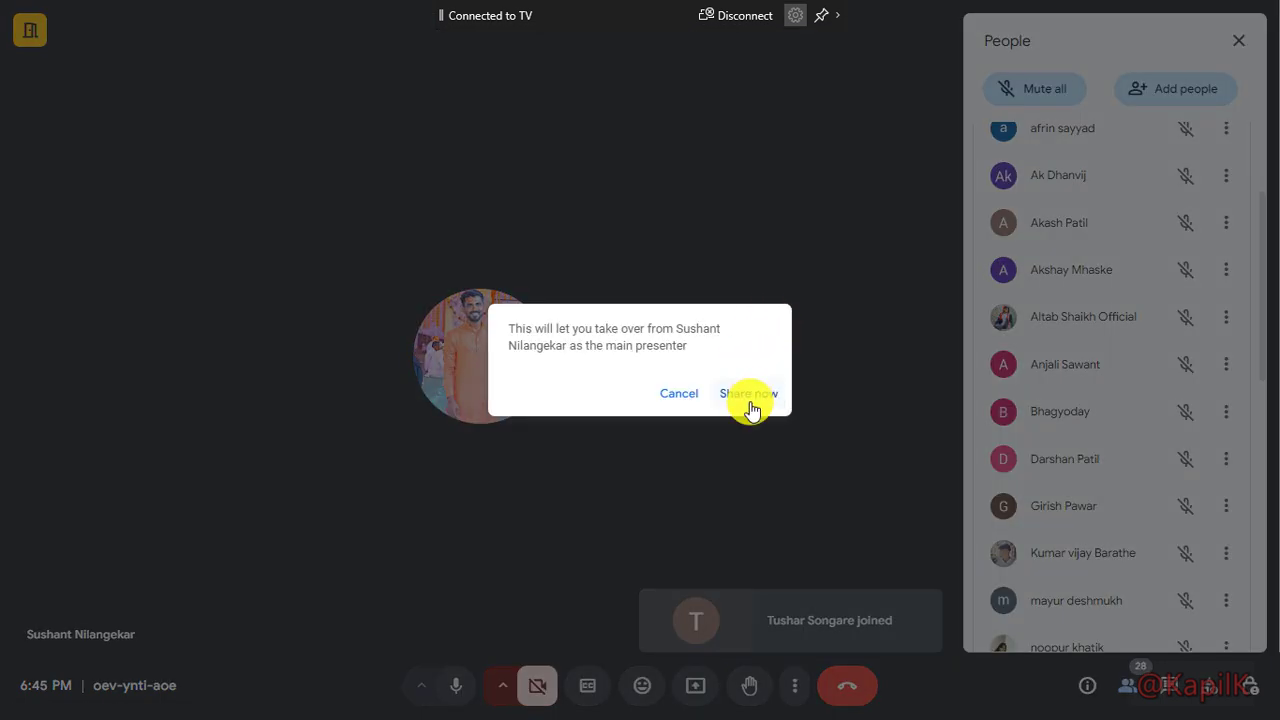
left_click(750, 400)
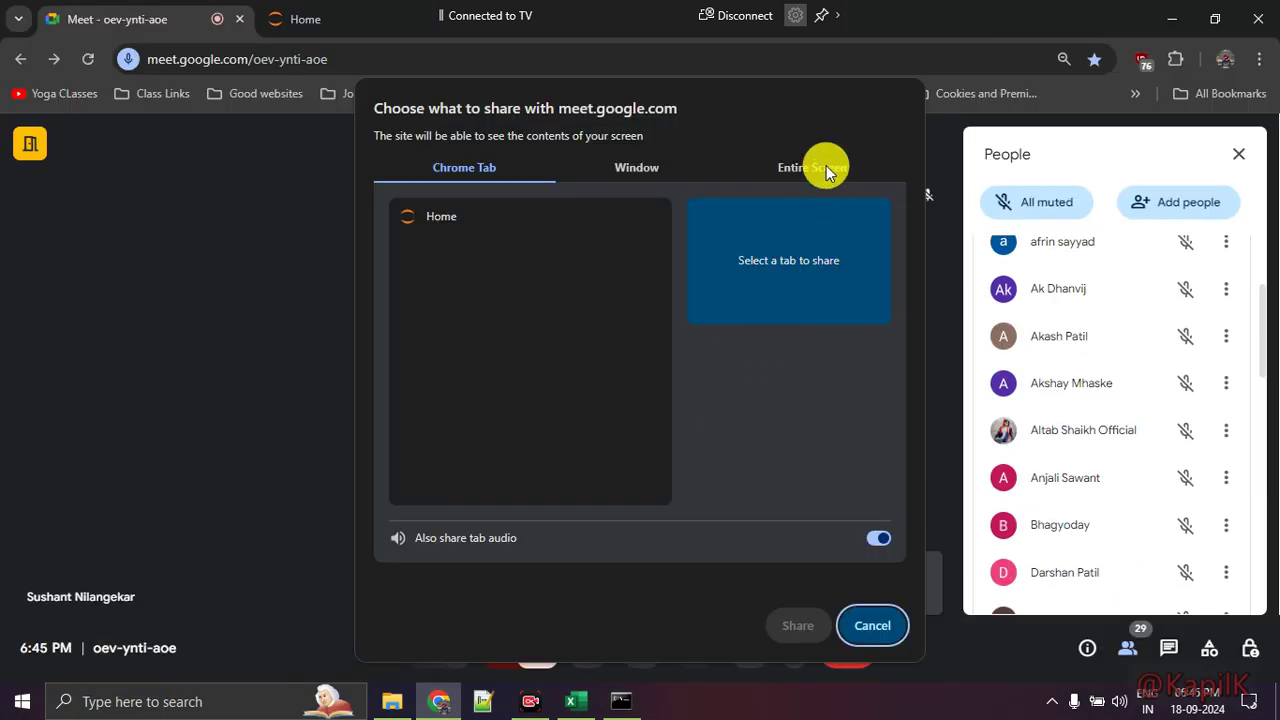
left_click(829, 166)
left_click(578, 298)
left_click(789, 633)
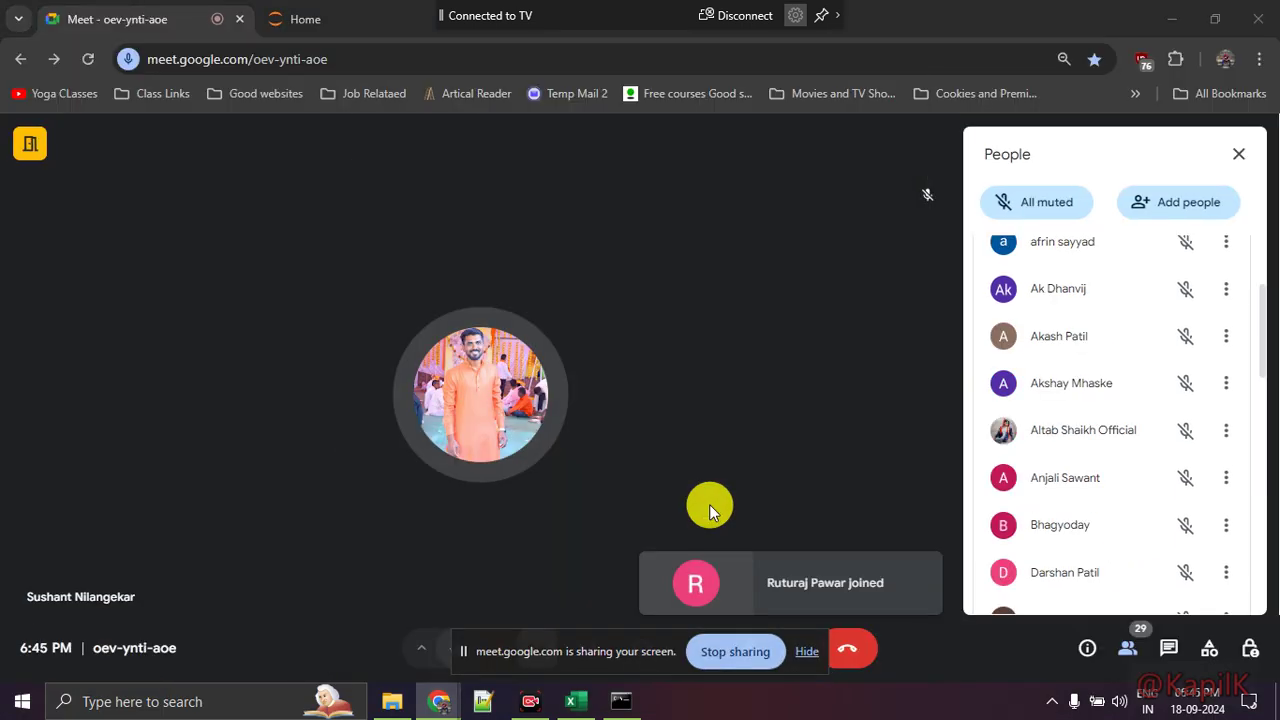
scroll(1131, 523, "down", 5)
scroll(1129, 515, "up", 6)
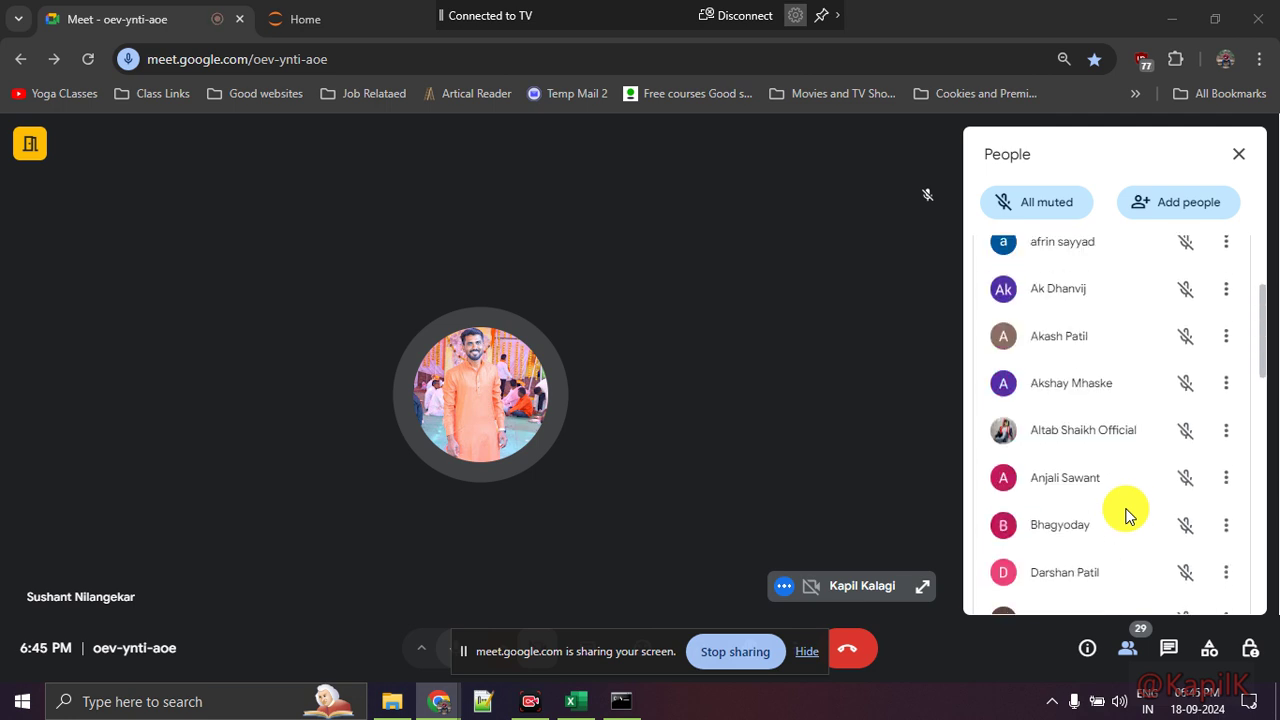
left_click(812, 655)
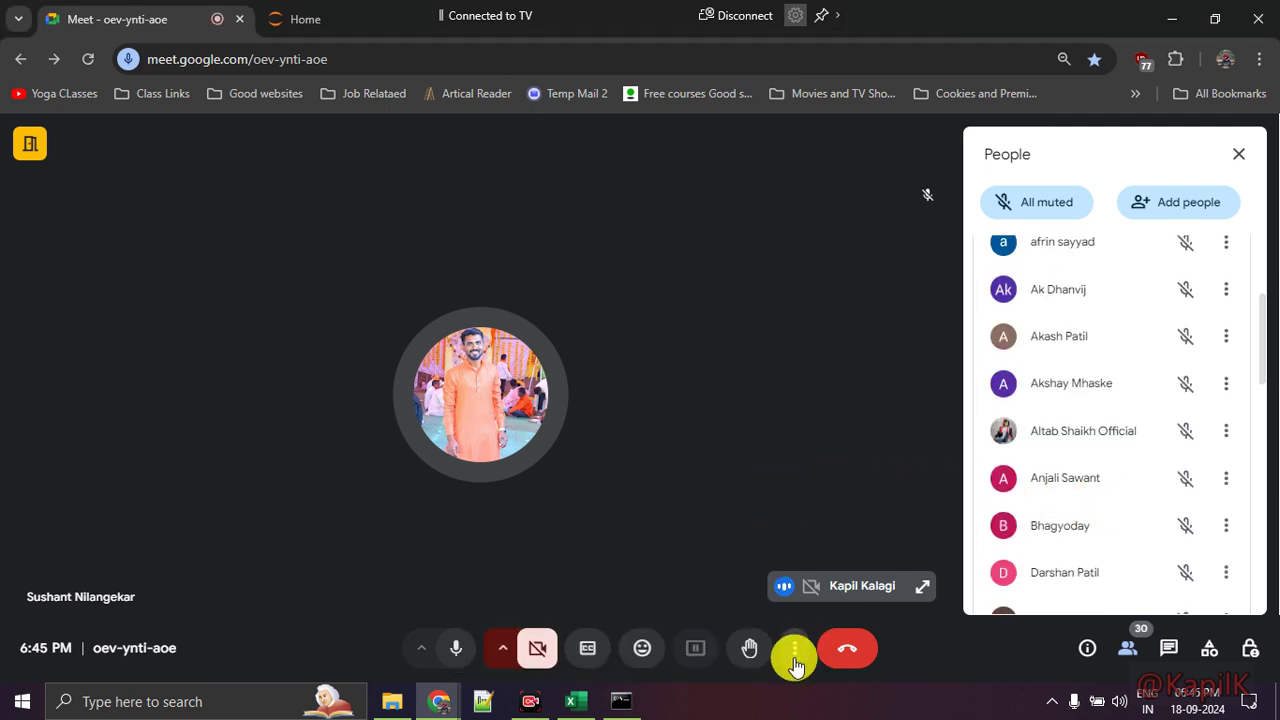
- Show the desktop and bring up the DA11 and DA13 Offline Batch folder in File Explorer
left_click(1274, 712)
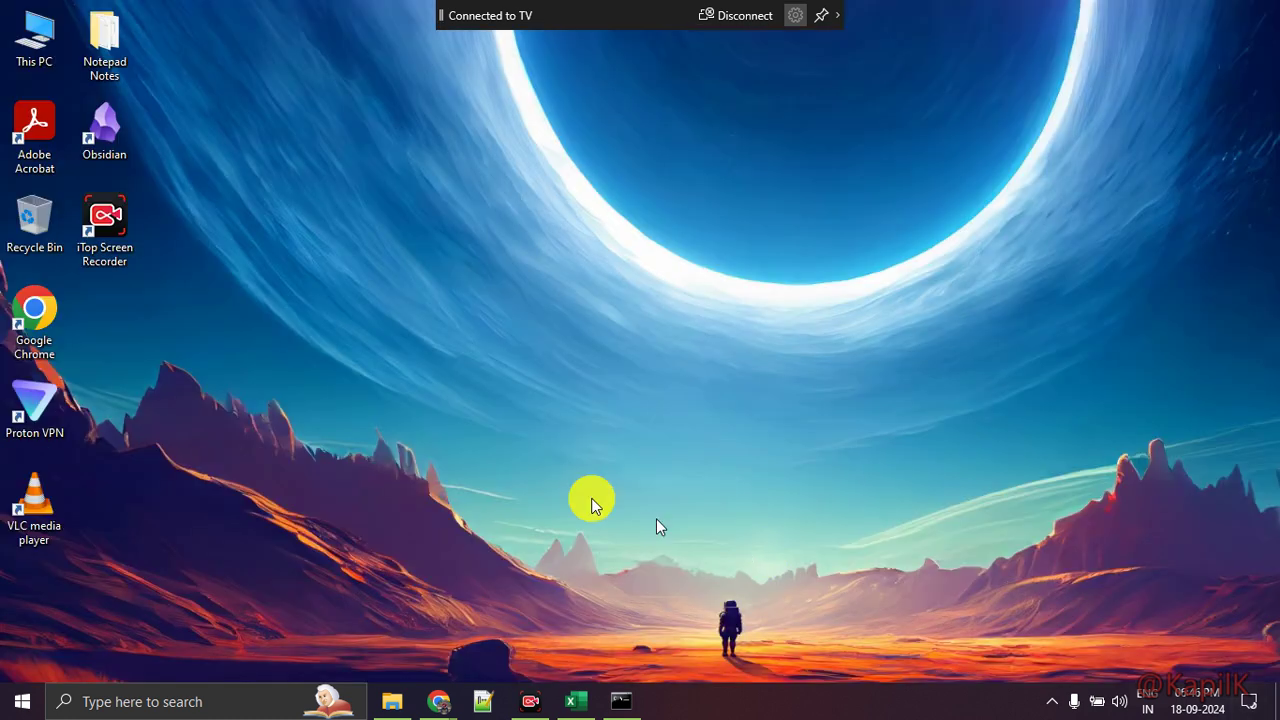
left_click(390, 703)
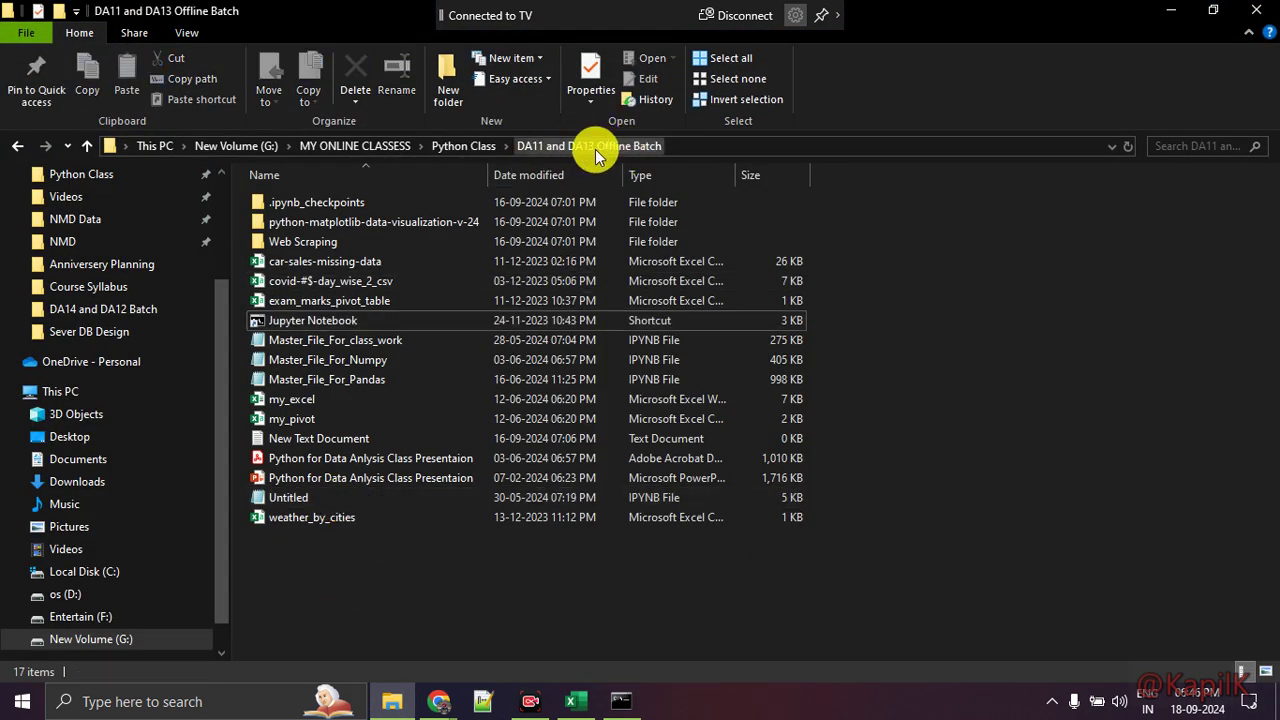
left_click_drag(380, 604, 380, 222)
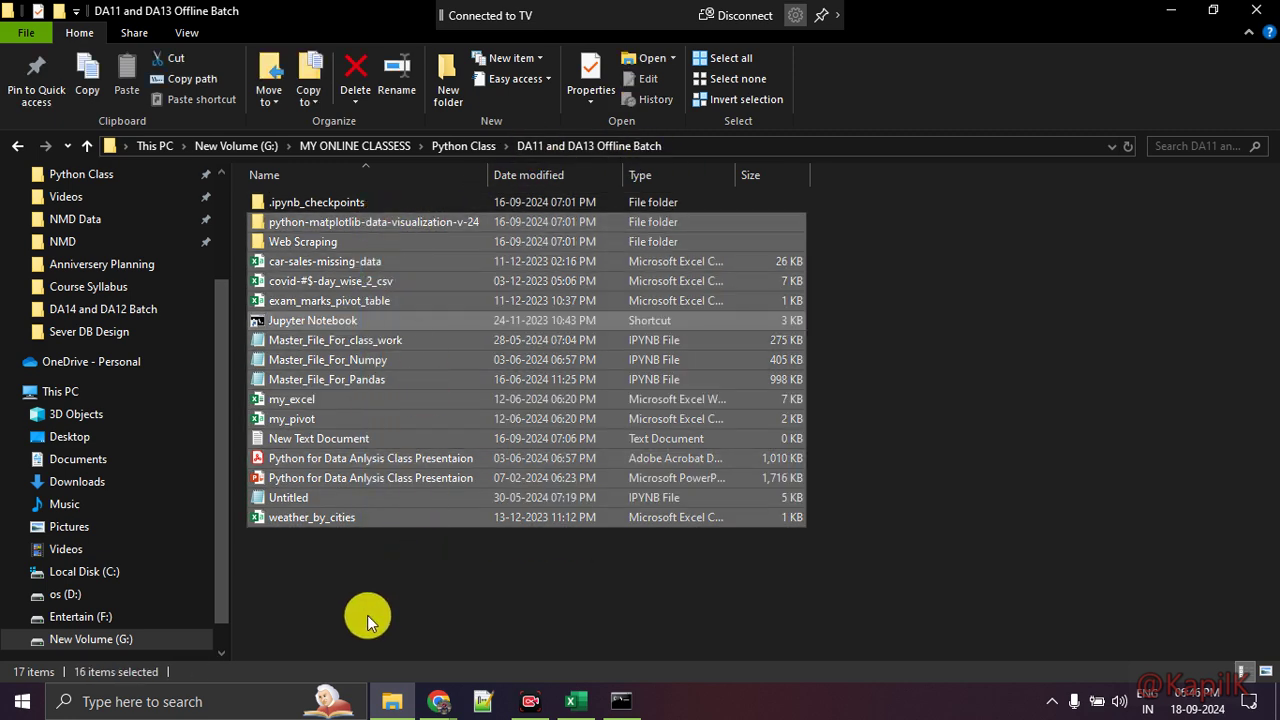
left_click(365, 610)
- Open the PDF file Python for Data Anlysis Class Presentaion from the folder and minimize its window
double_click(363, 458)
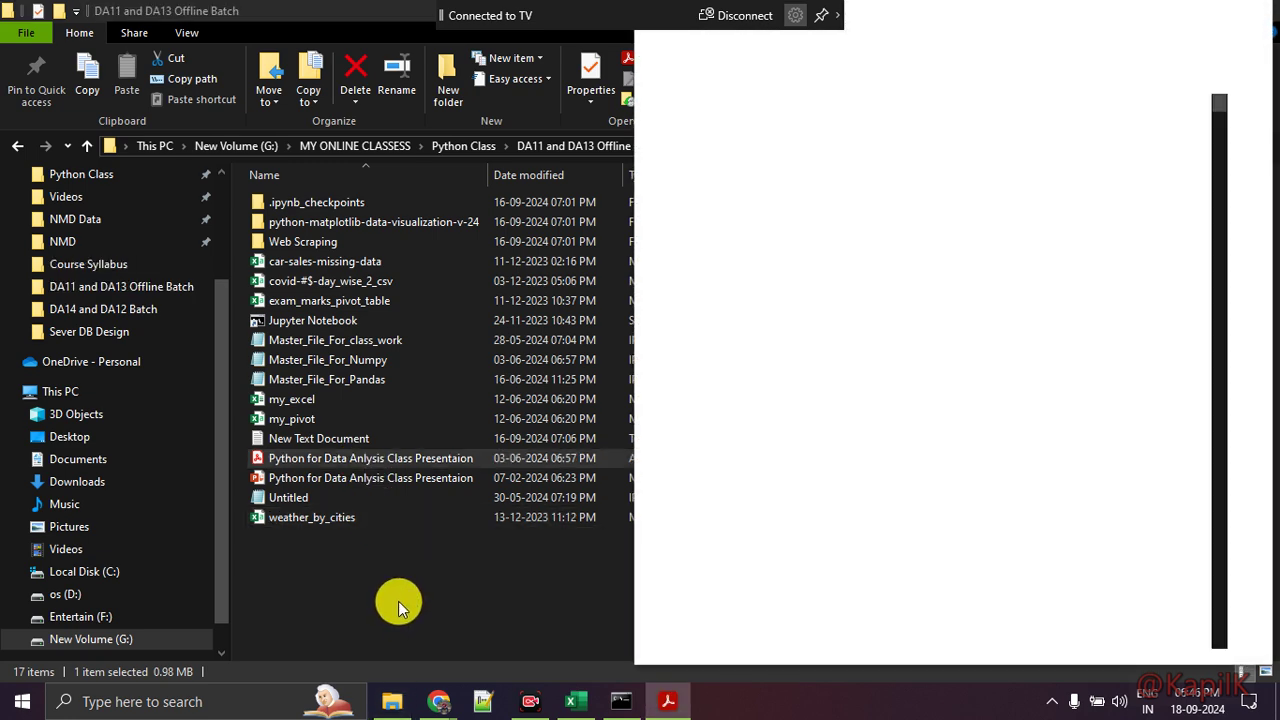
left_click(405, 598)
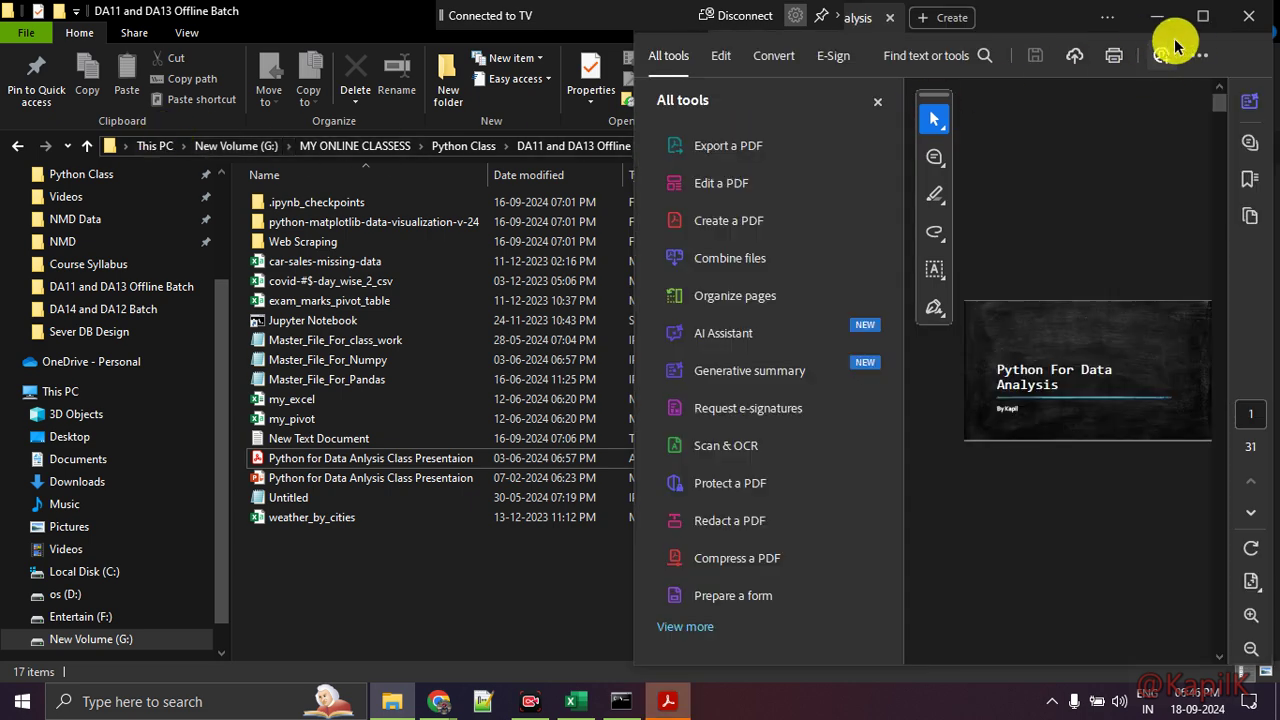
left_click(1165, 28)
- Open a Command Prompt in the DA11 and DA13 Offline Batch folder by running cmd from the folder's path
left_click(686, 146)
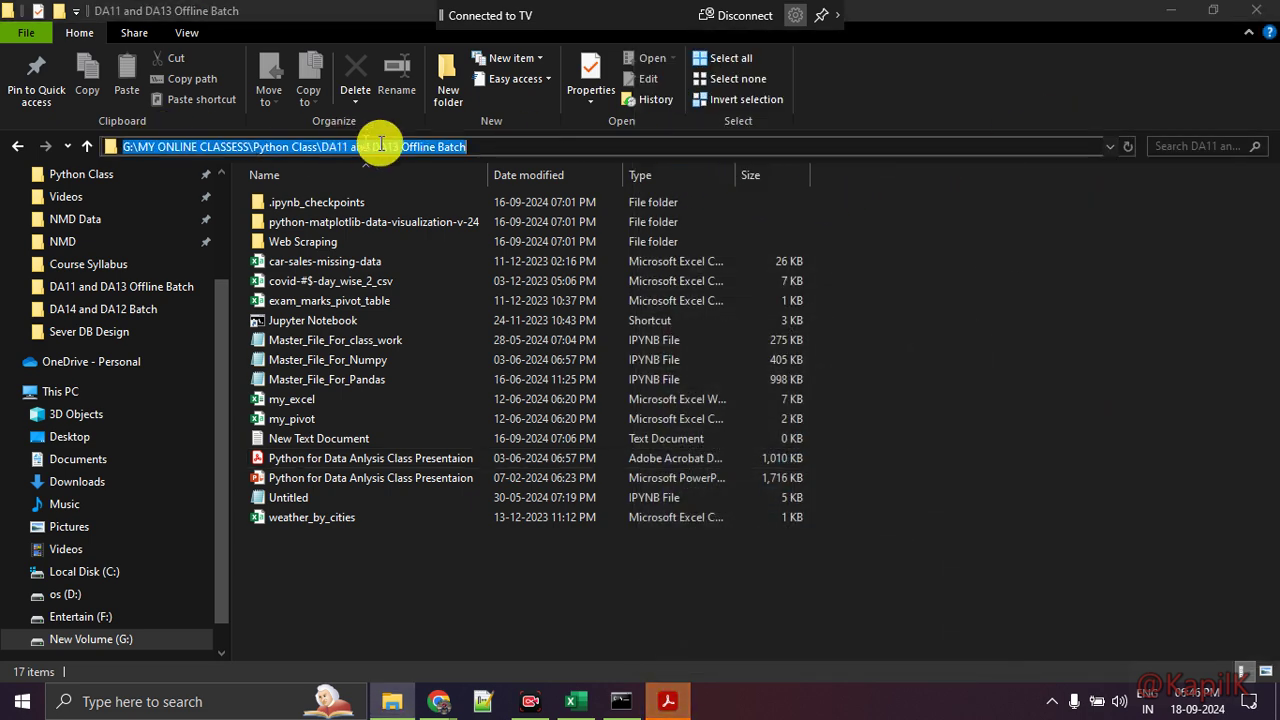
left_click(500, 152)
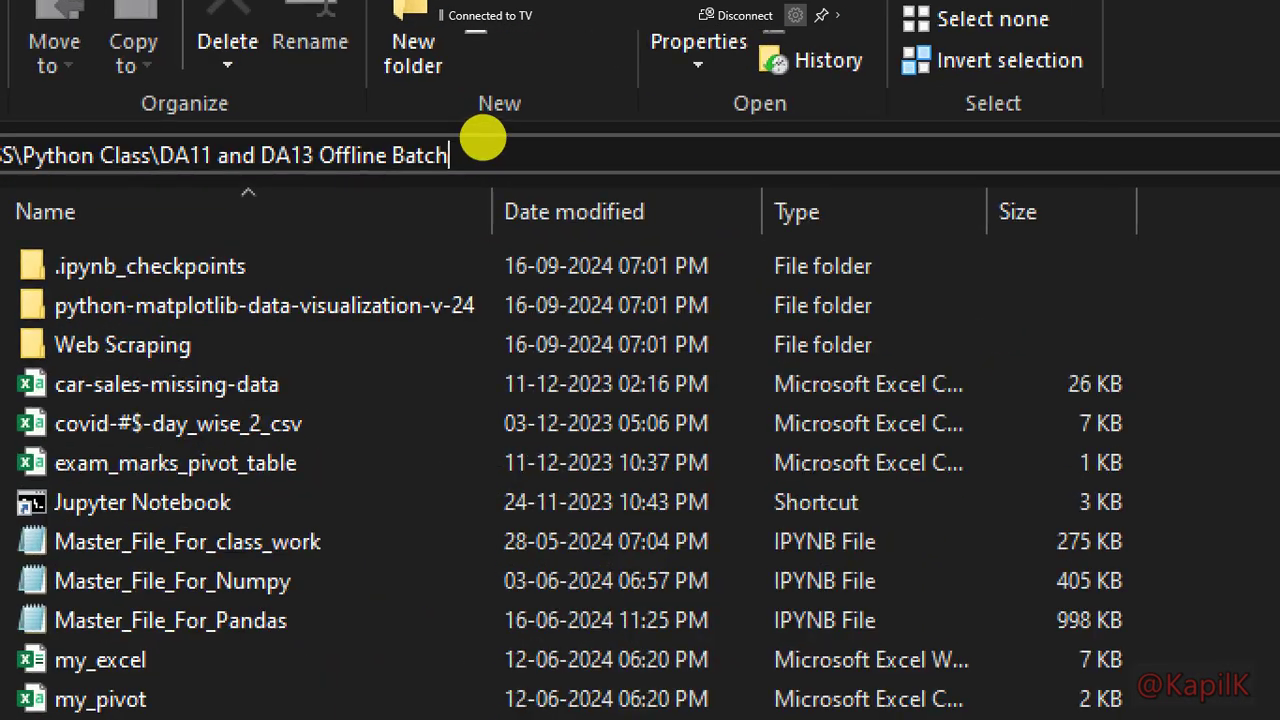
left_click_drag(196, 111, 0, 126)
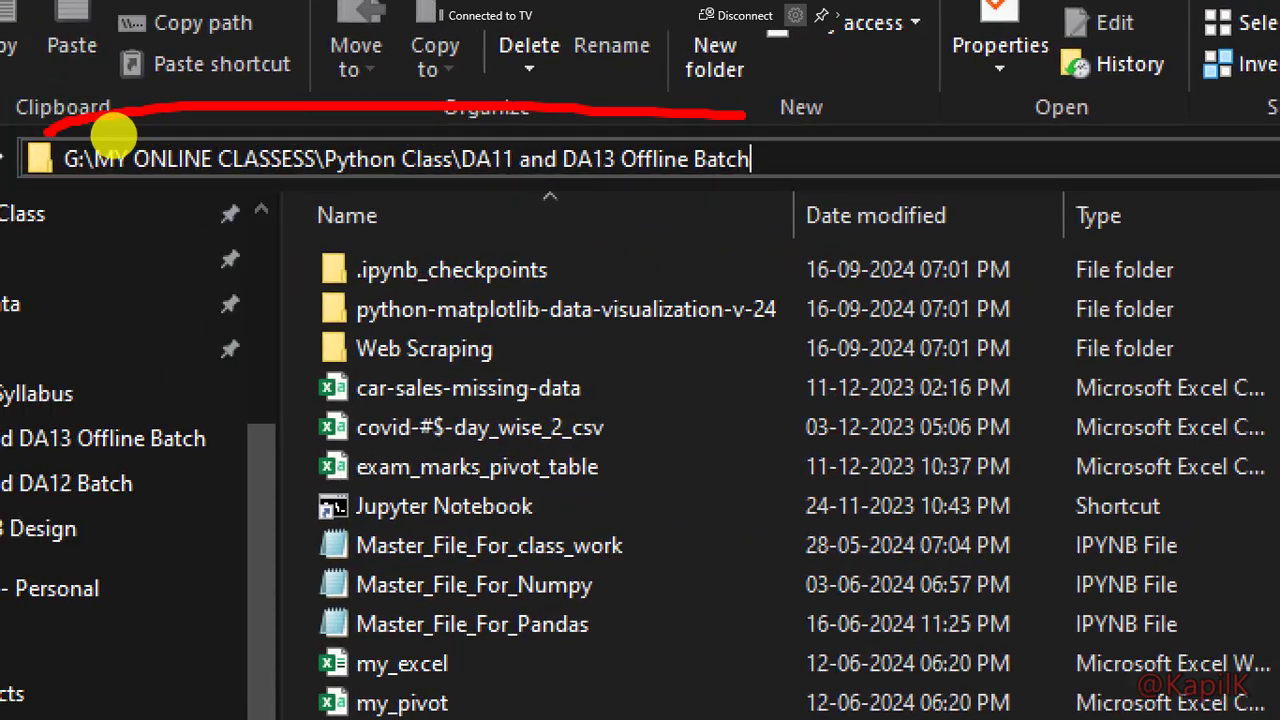
mouse_move(112, 130)
left_mouse_down()
mouse_move(391, 171)
mouse_move(411, 134)
left_mouse_up()
key("Escape")
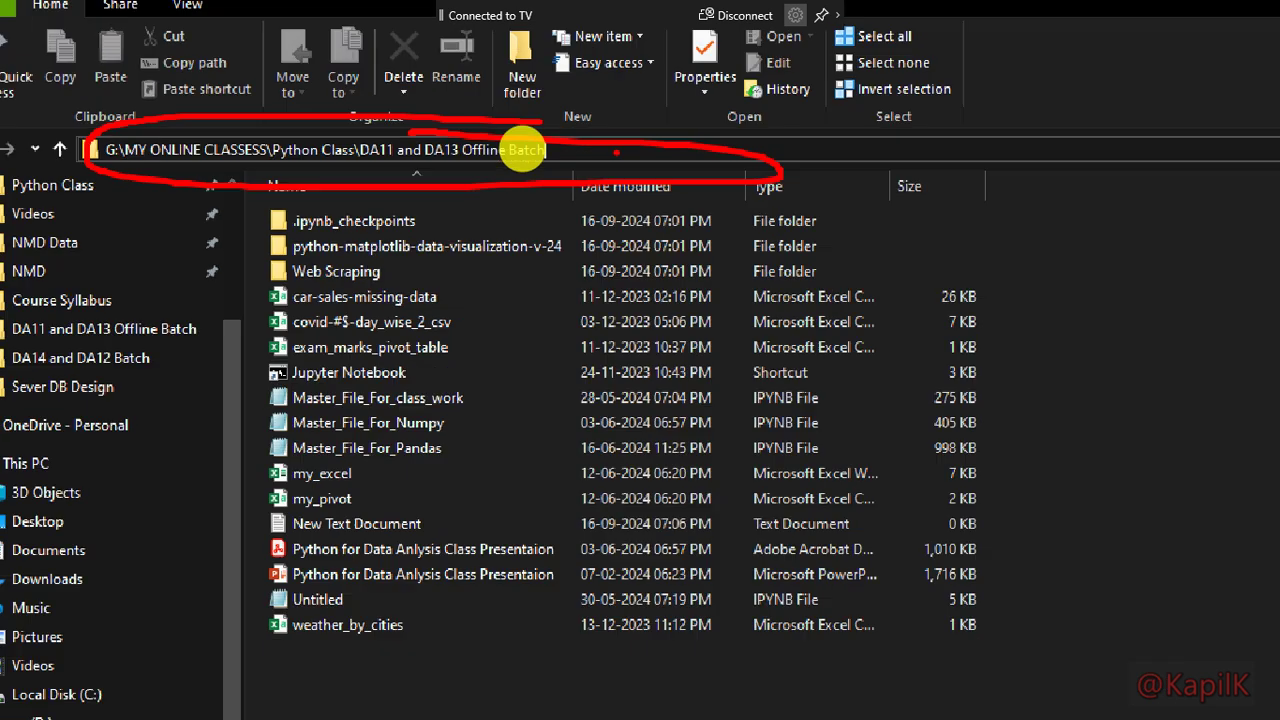
left_click(697, 150)
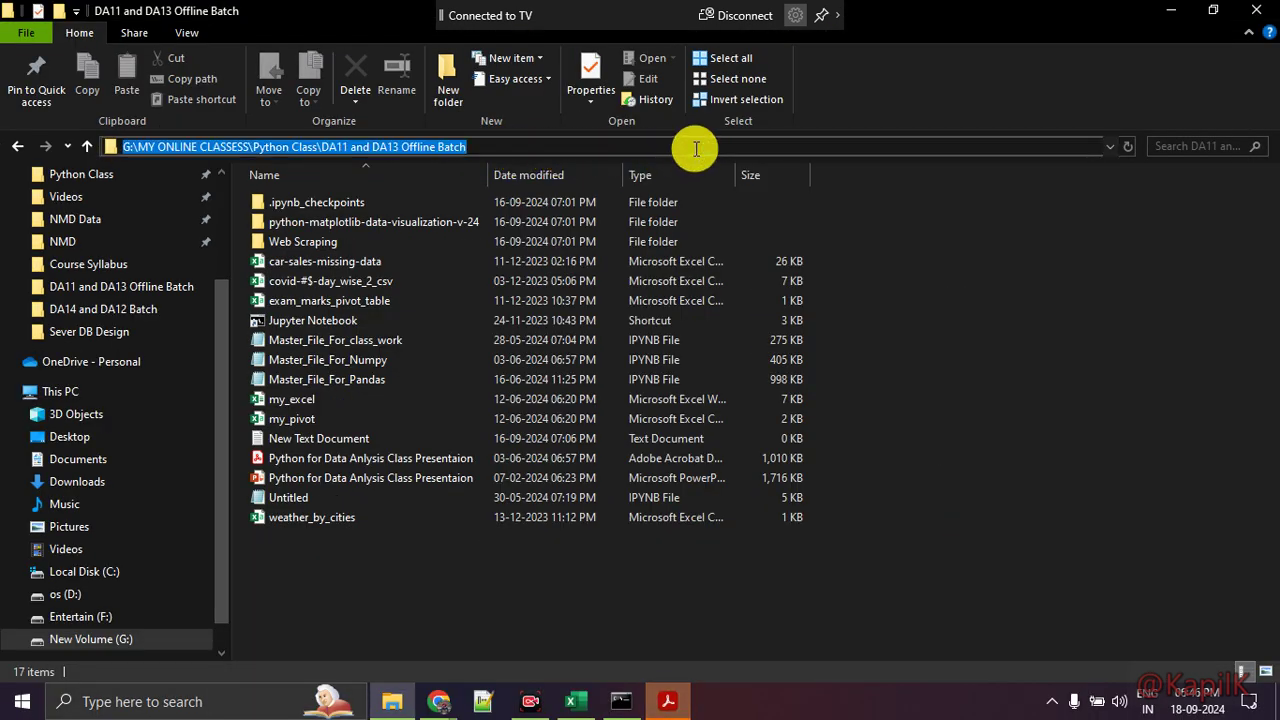
type("cmd")
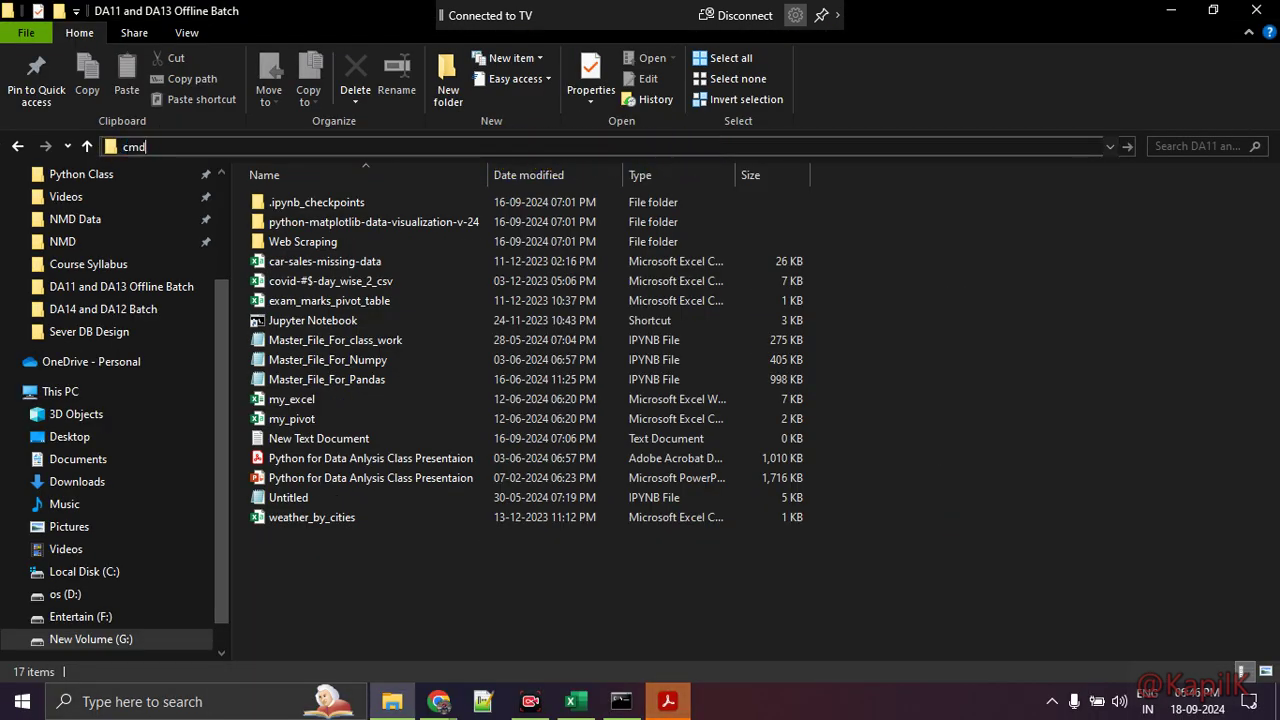
double_click(694, 146)
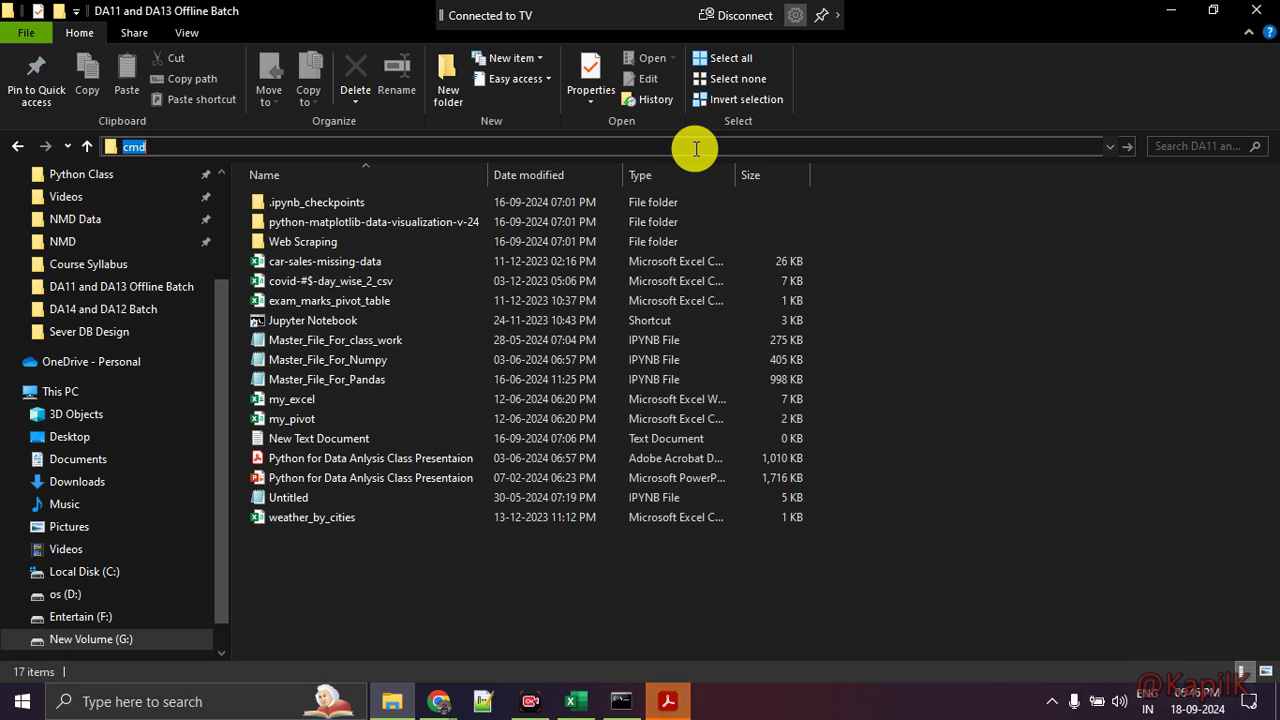
key("Return")
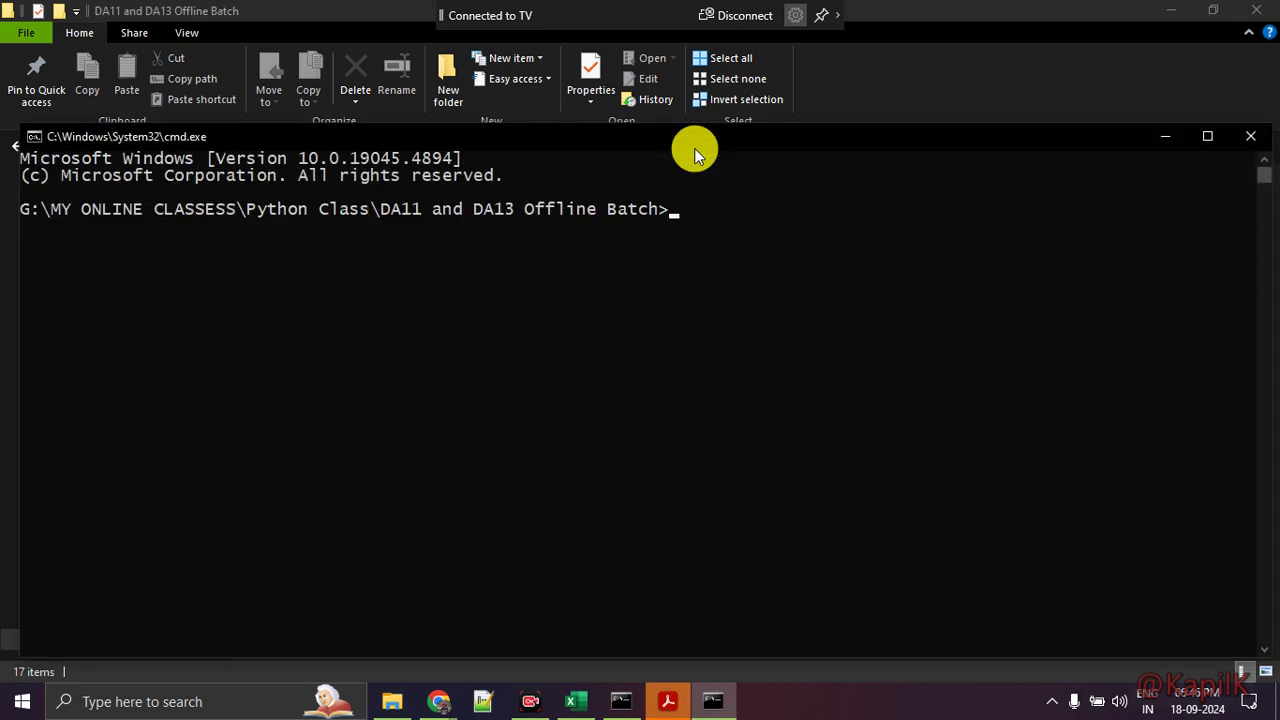
- Launch Jupyter from the Command Prompt with the command jupyter notebook
type("jupyter notebook")
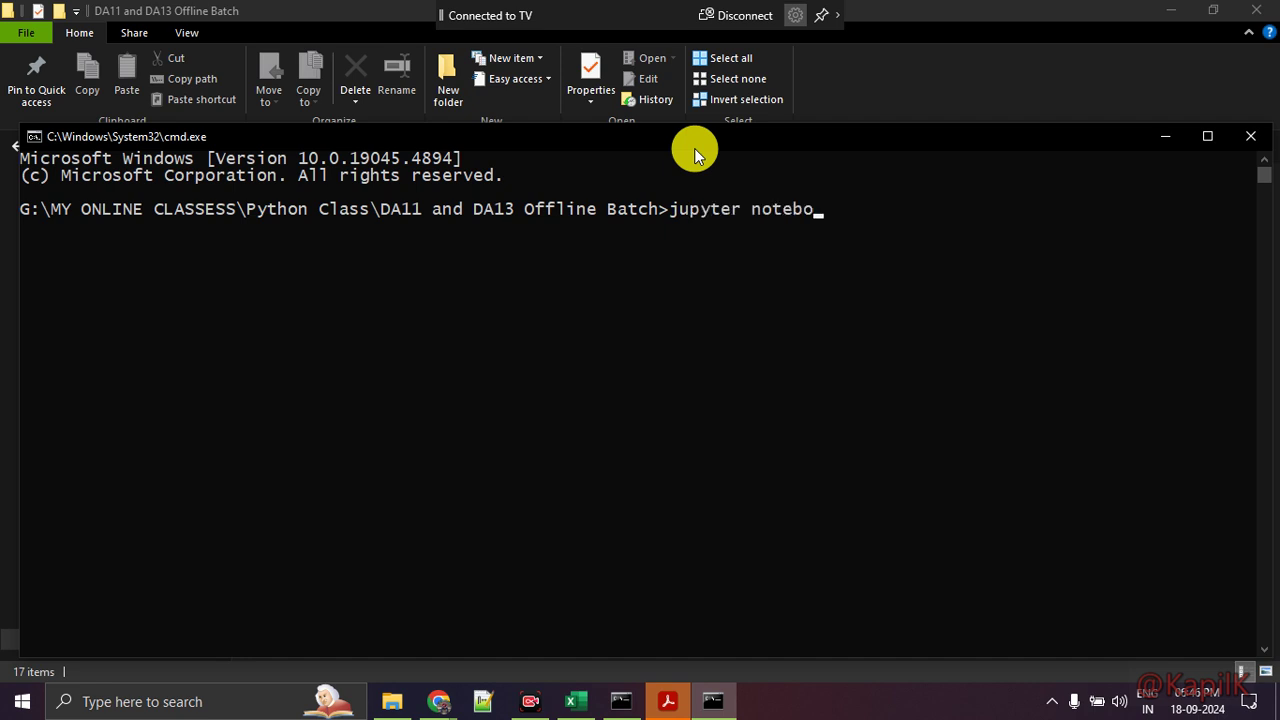
key("Return")
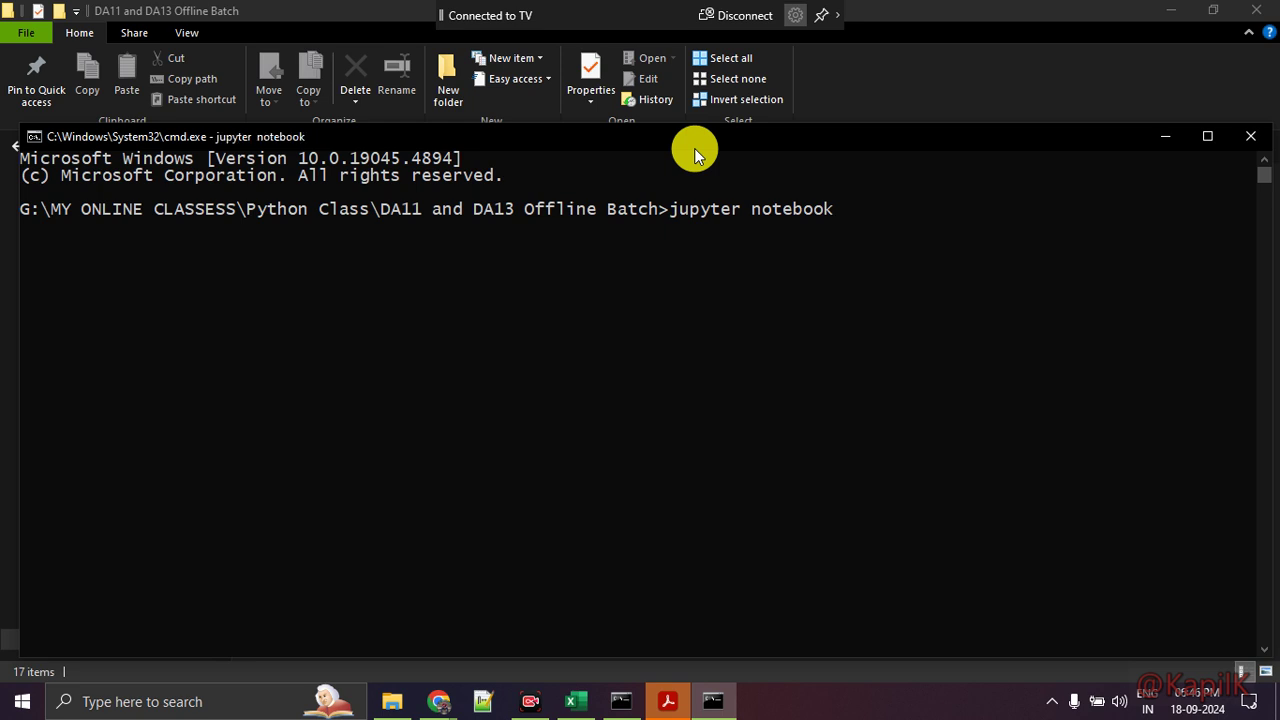
left_click(668, 701)
left_click(668, 701)
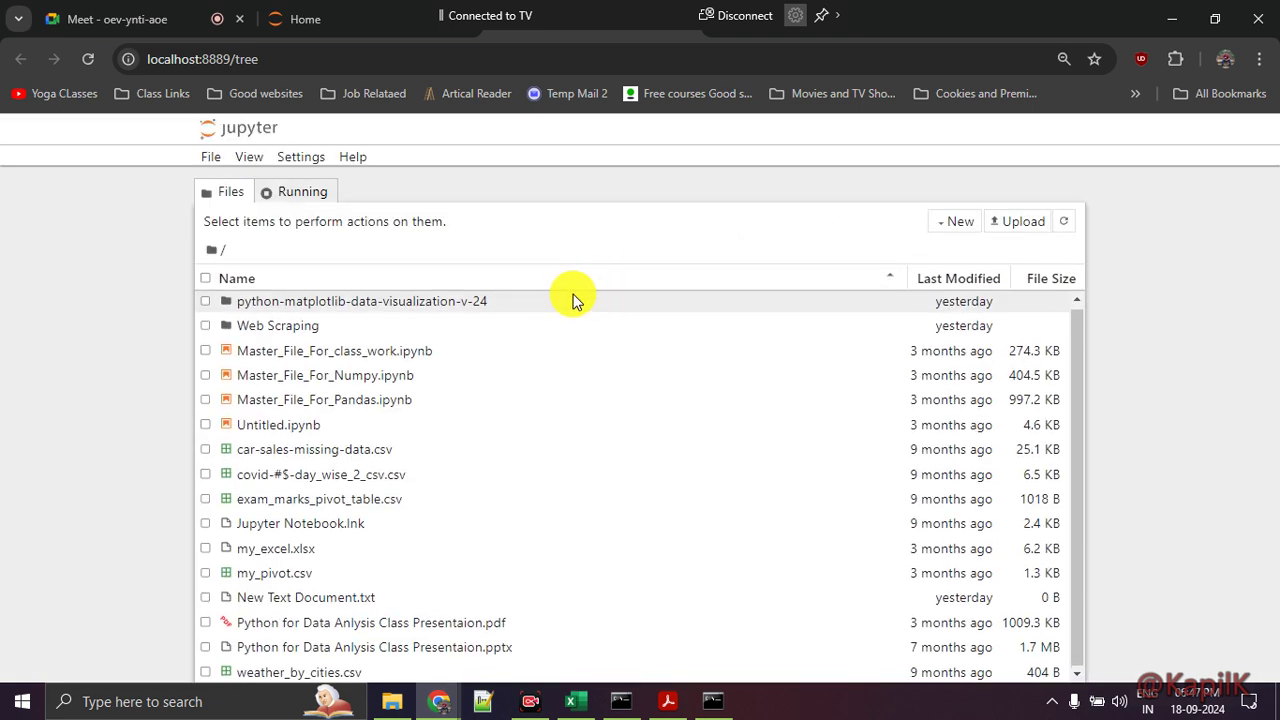
scroll(545, 380, "down", 1)
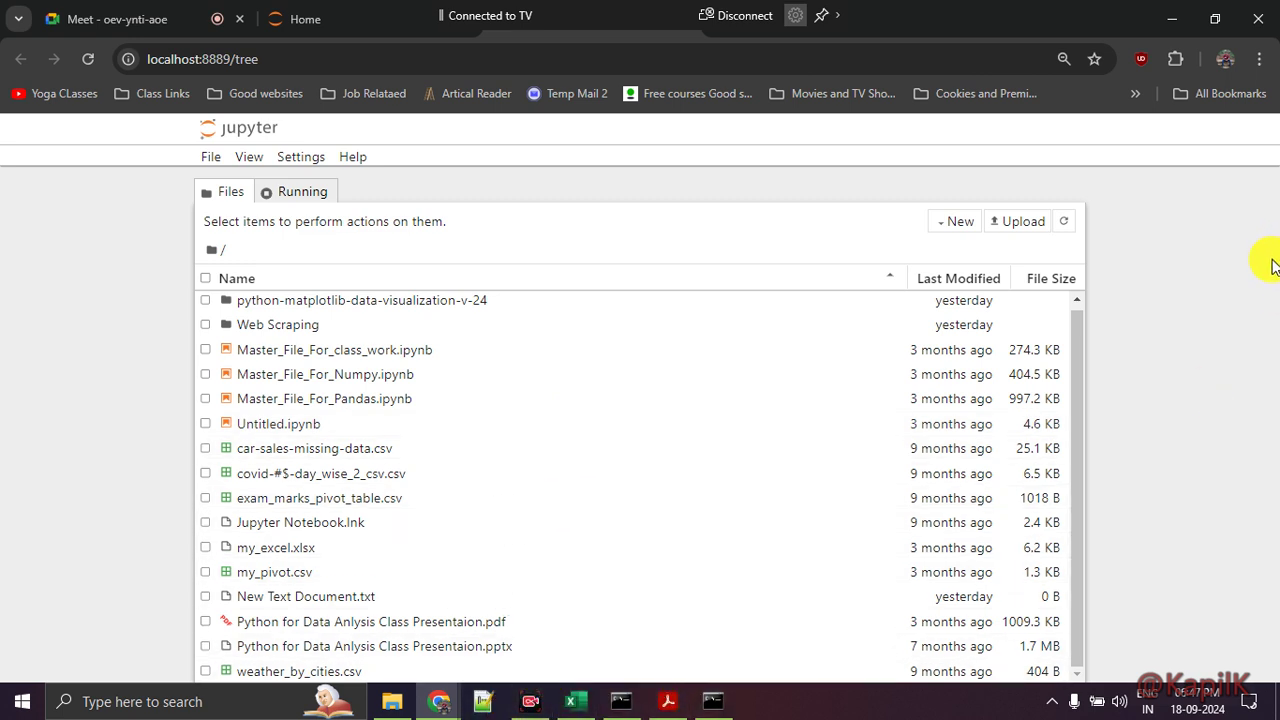
- Search Windows for "jupyter note" and close the search
left_click(187, 703)
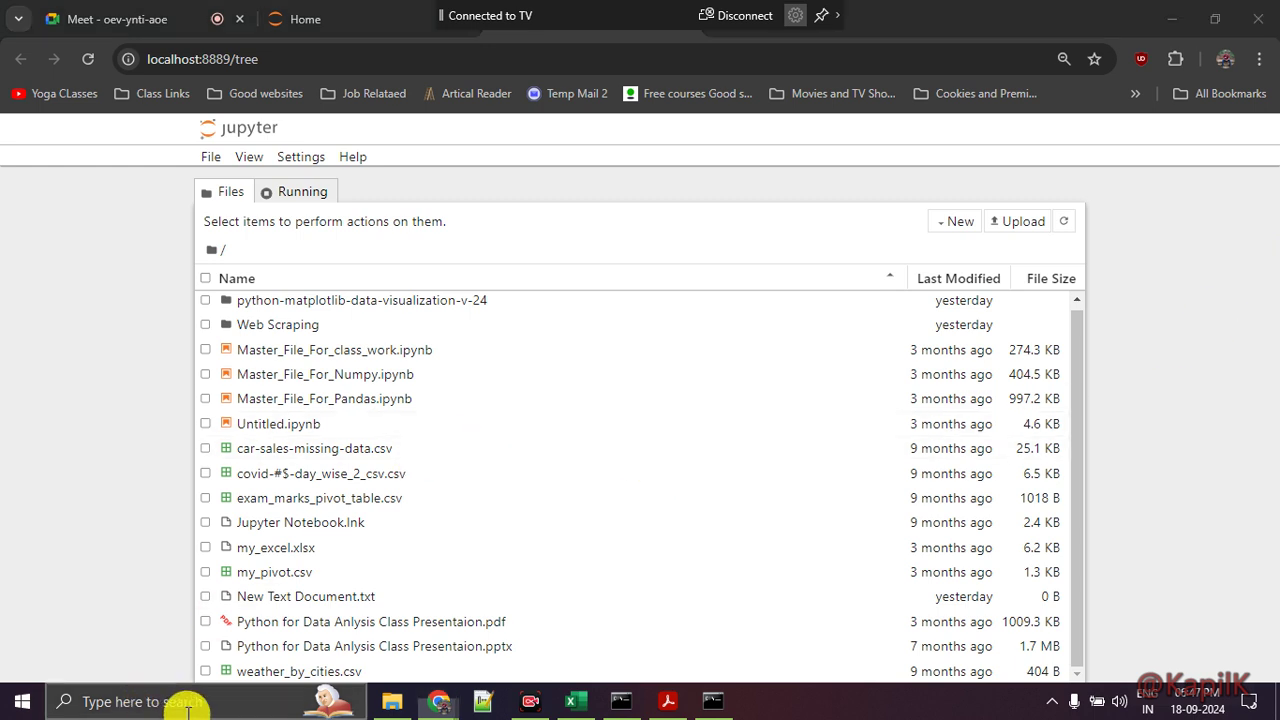
type("jupyte")
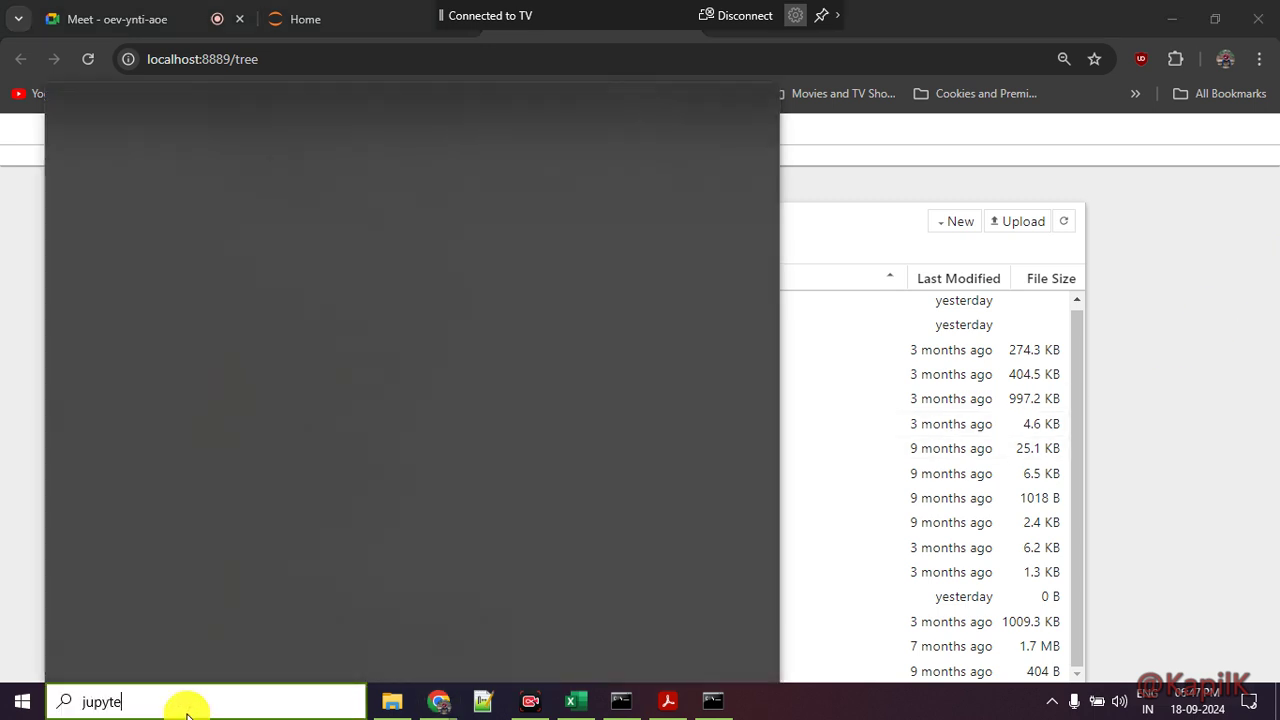
type("r")
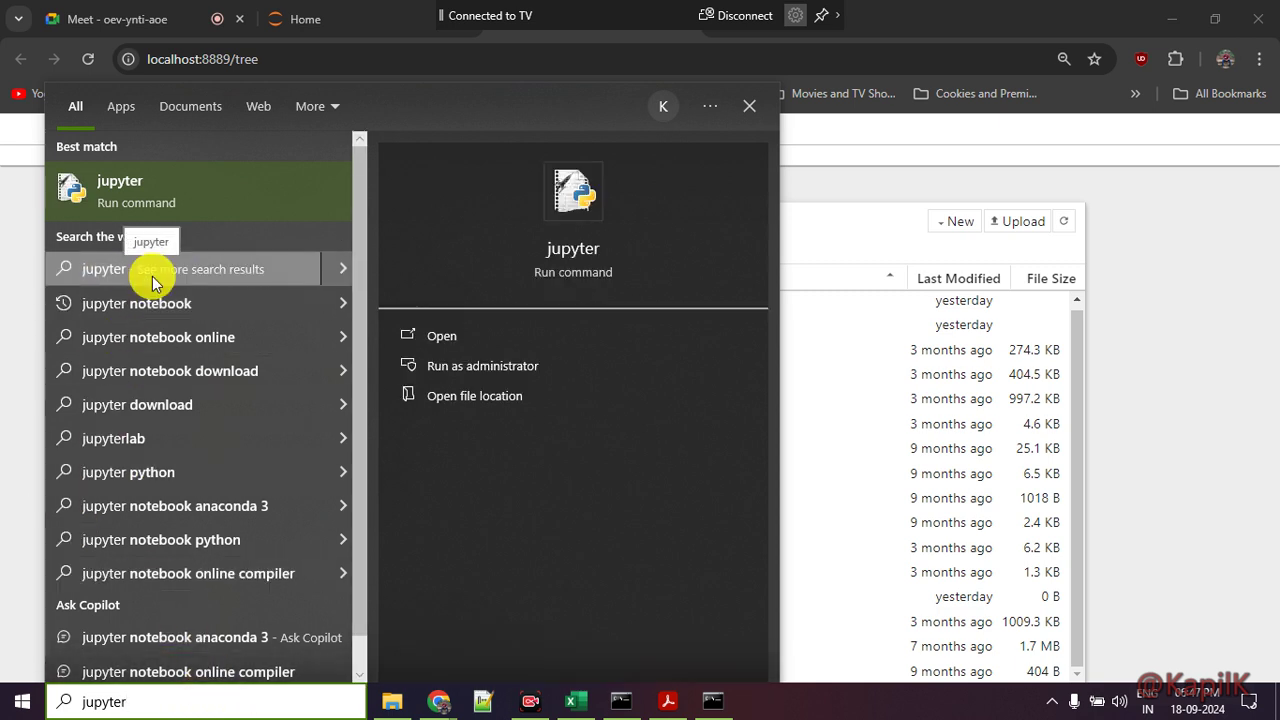
type(" note")
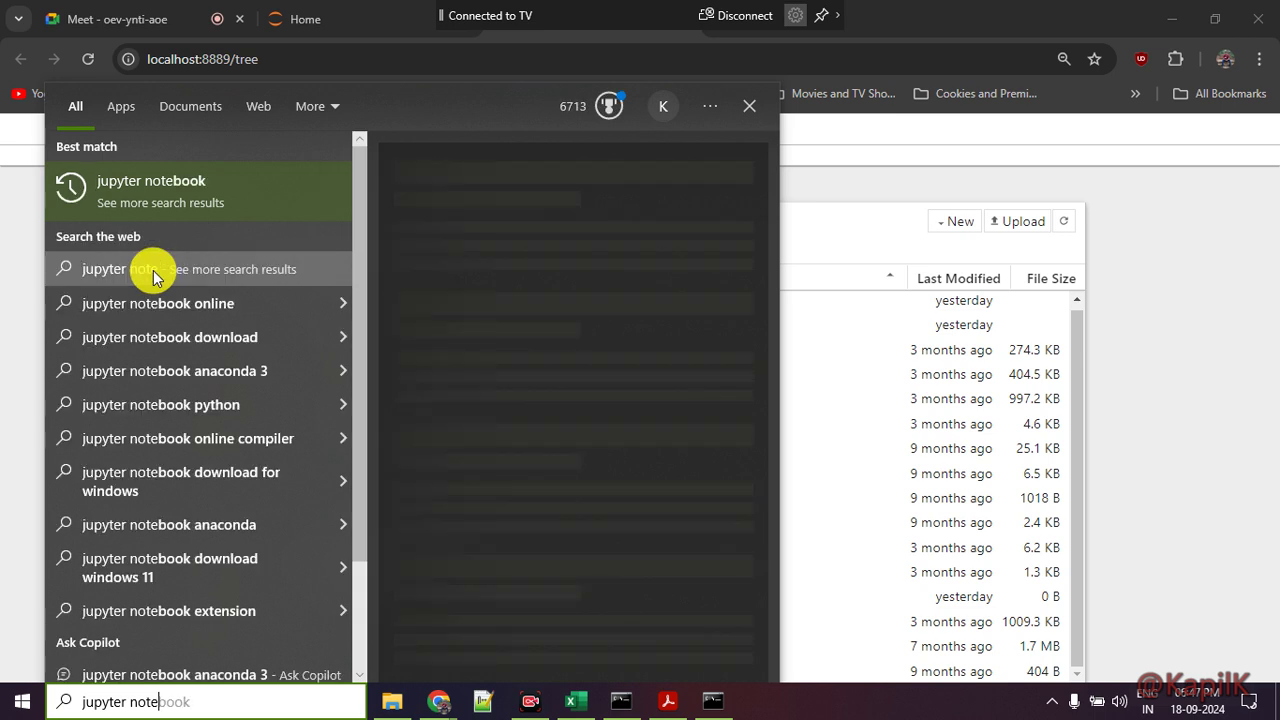
key("Escape")
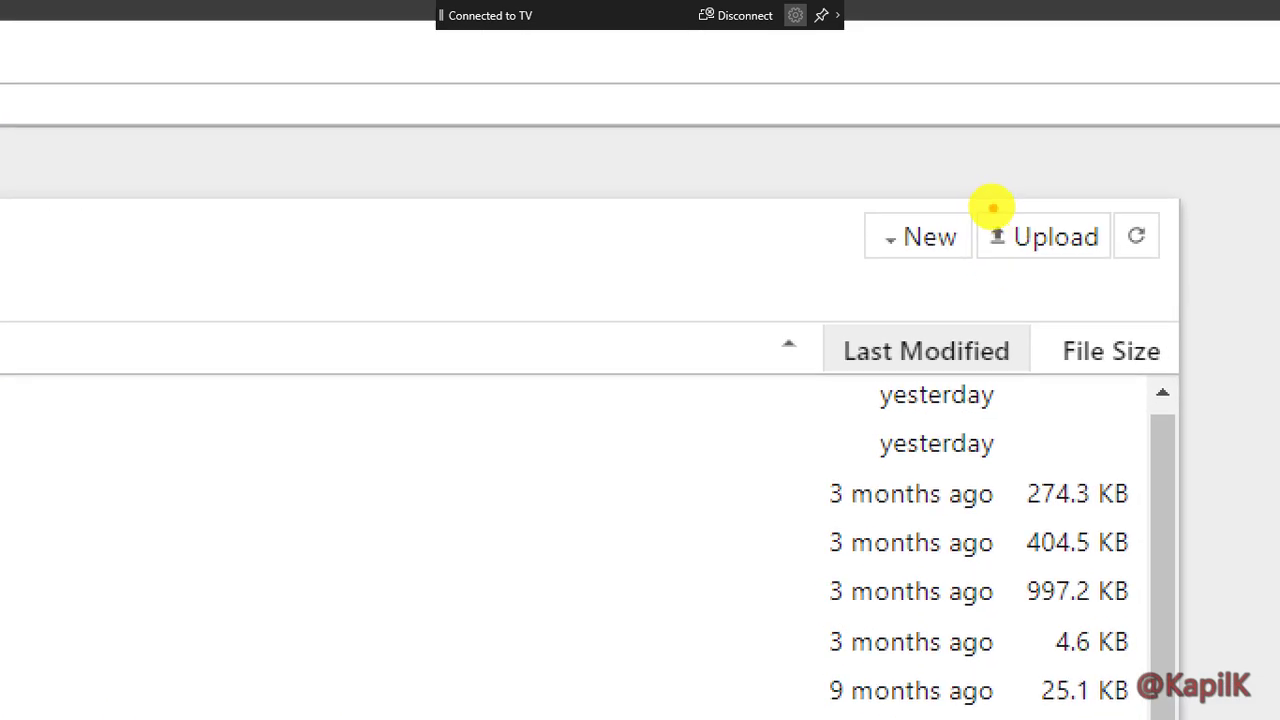
- Create a new notebook with the Python 3 (ipykernel) kernel from the Jupyter file browser
mouse_move(986, 206)
left_mouse_down()
mouse_move(941, 220)
mouse_move(967, 205)
left_mouse_up()
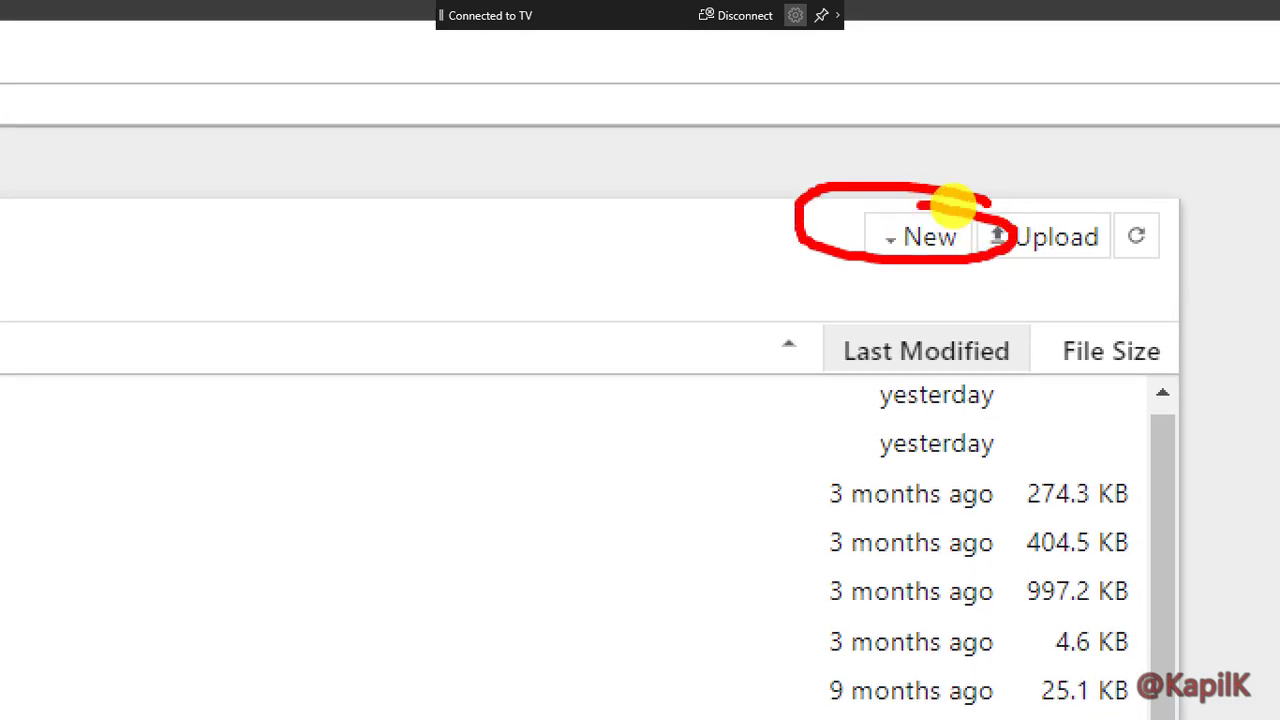
left_click(950, 232)
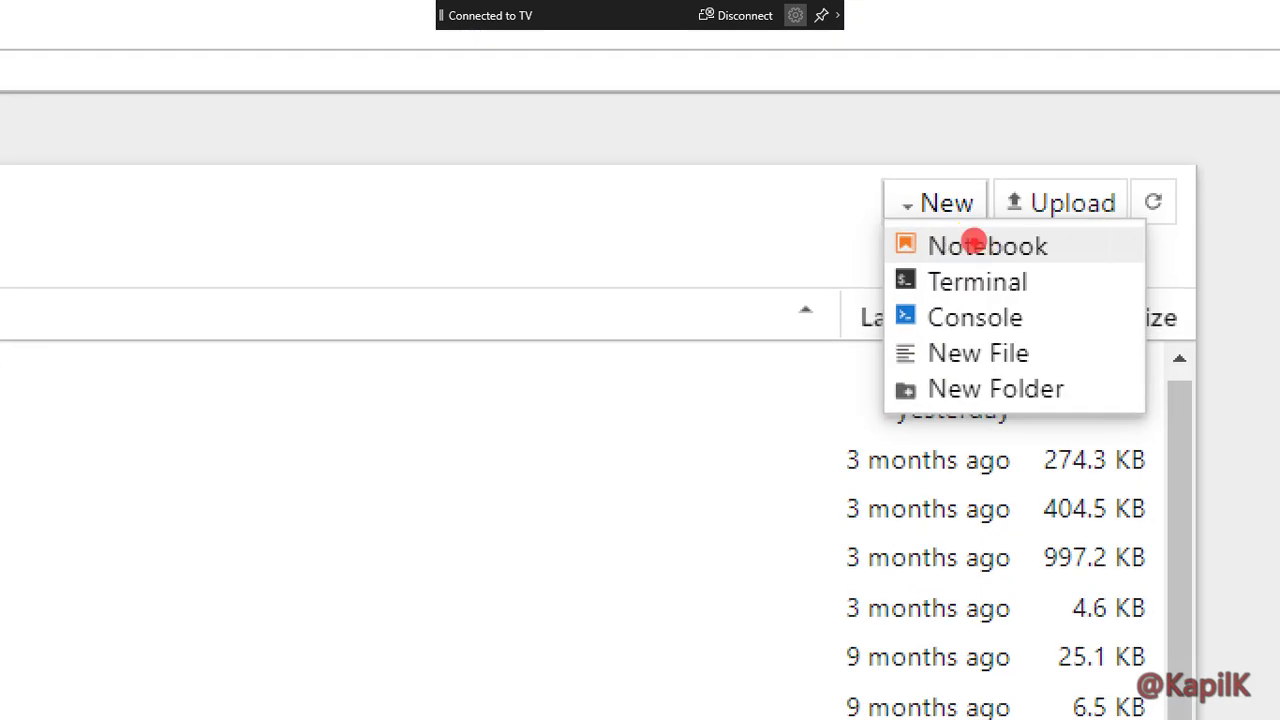
mouse_move(948, 237)
left_mouse_down()
mouse_move(1014, 244)
mouse_move(943, 229)
left_mouse_up()
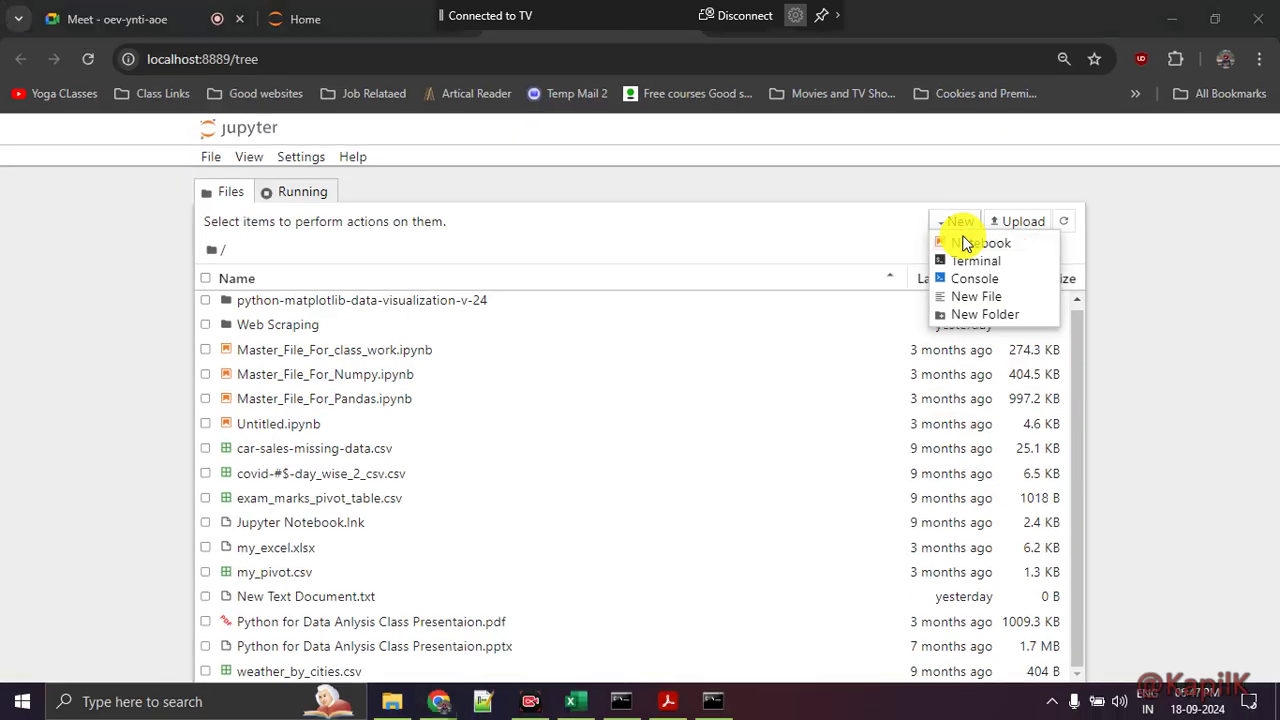
left_click(967, 247)
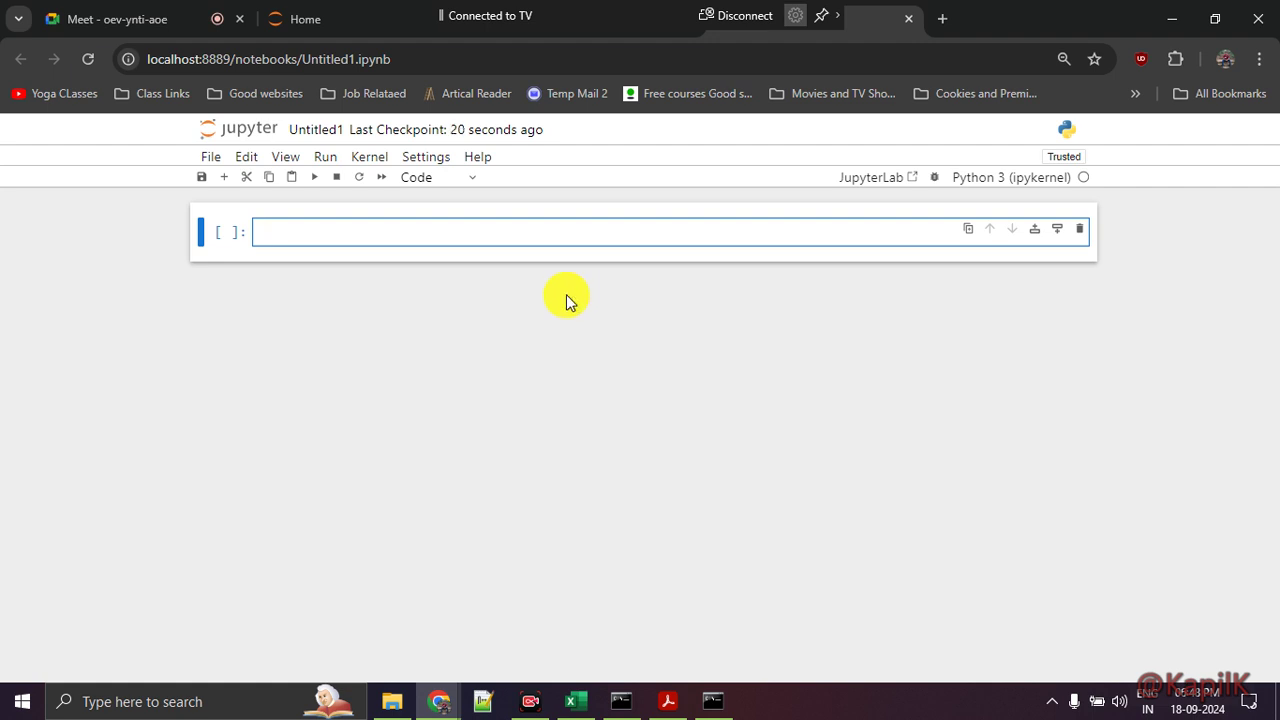
key("Escape")
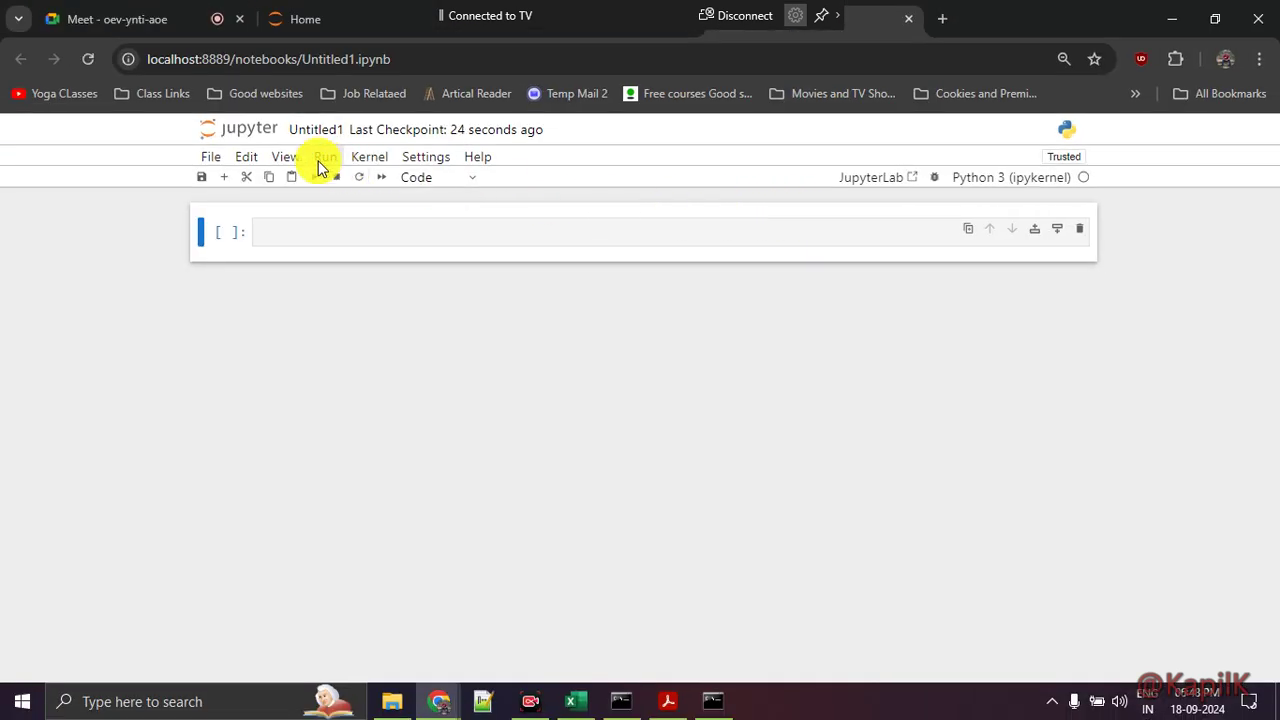
mouse_move(345, 103)
left_mouse_down()
mouse_move(134, 200)
mouse_move(1195, 294)
mouse_move(543, 120)
mouse_move(329, 120)
left_mouse_up()
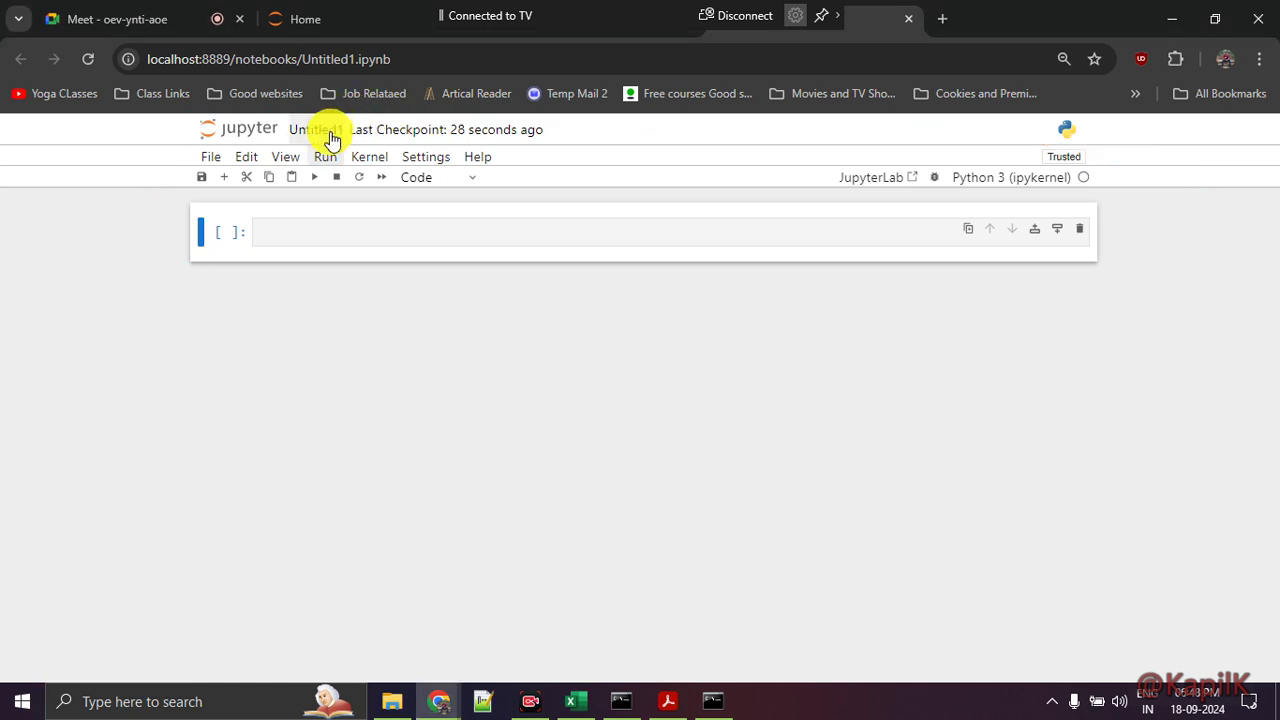
- Rename the new notebook as day1.ipynb
left_click(305, 135)
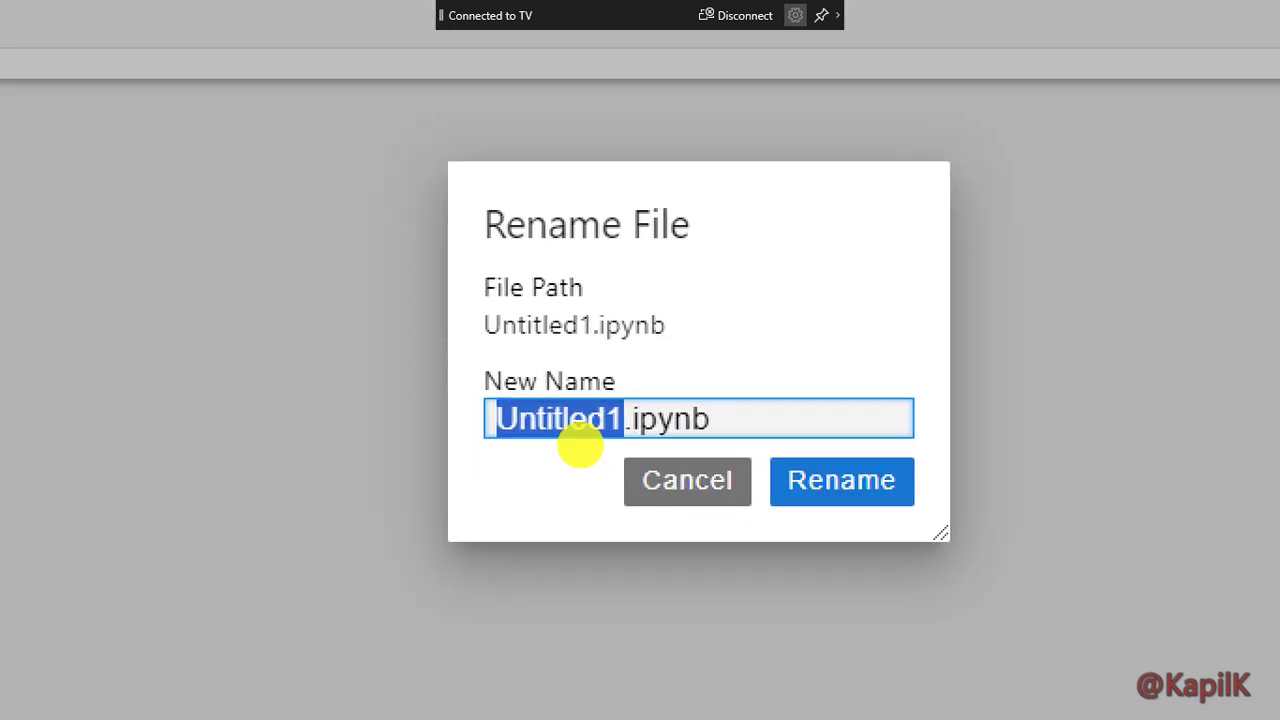
left_click_drag(549, 447, 645, 449)
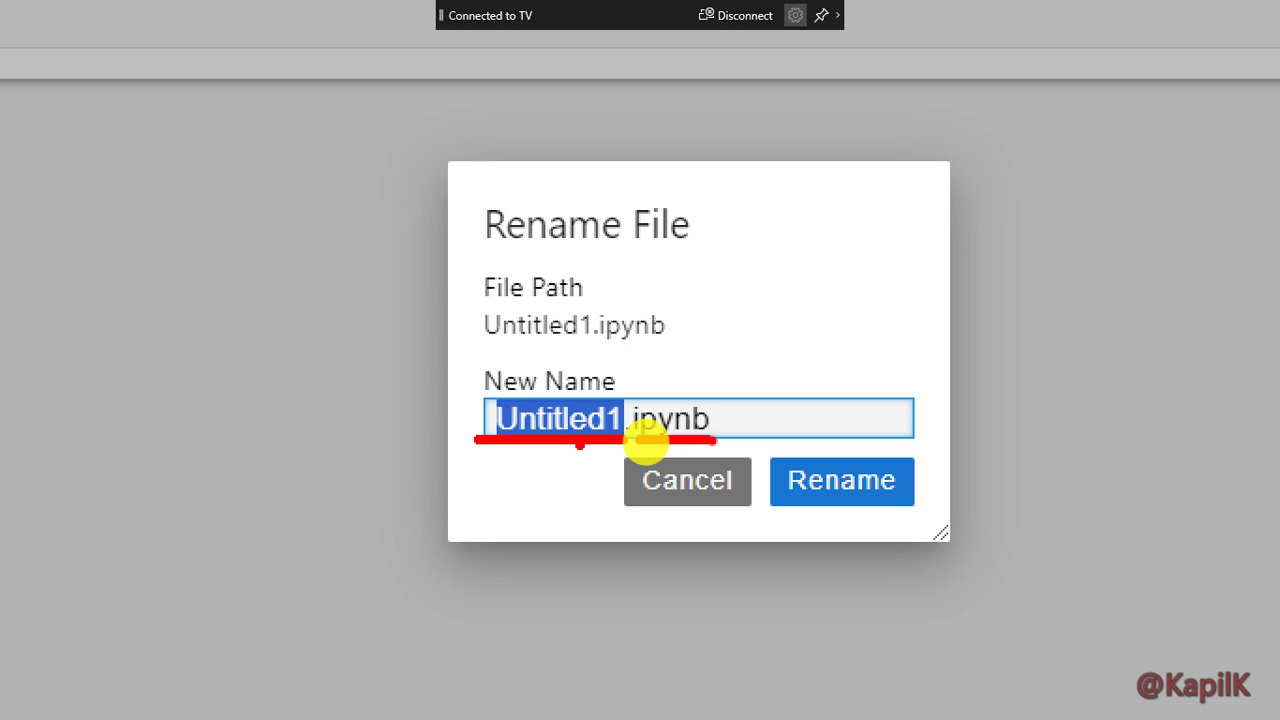
left_click_drag(686, 289, 688, 375)
mouse_move(657, 348)
left_mouse_down()
mouse_move(688, 375)
mouse_move(716, 355)
left_mouse_up()
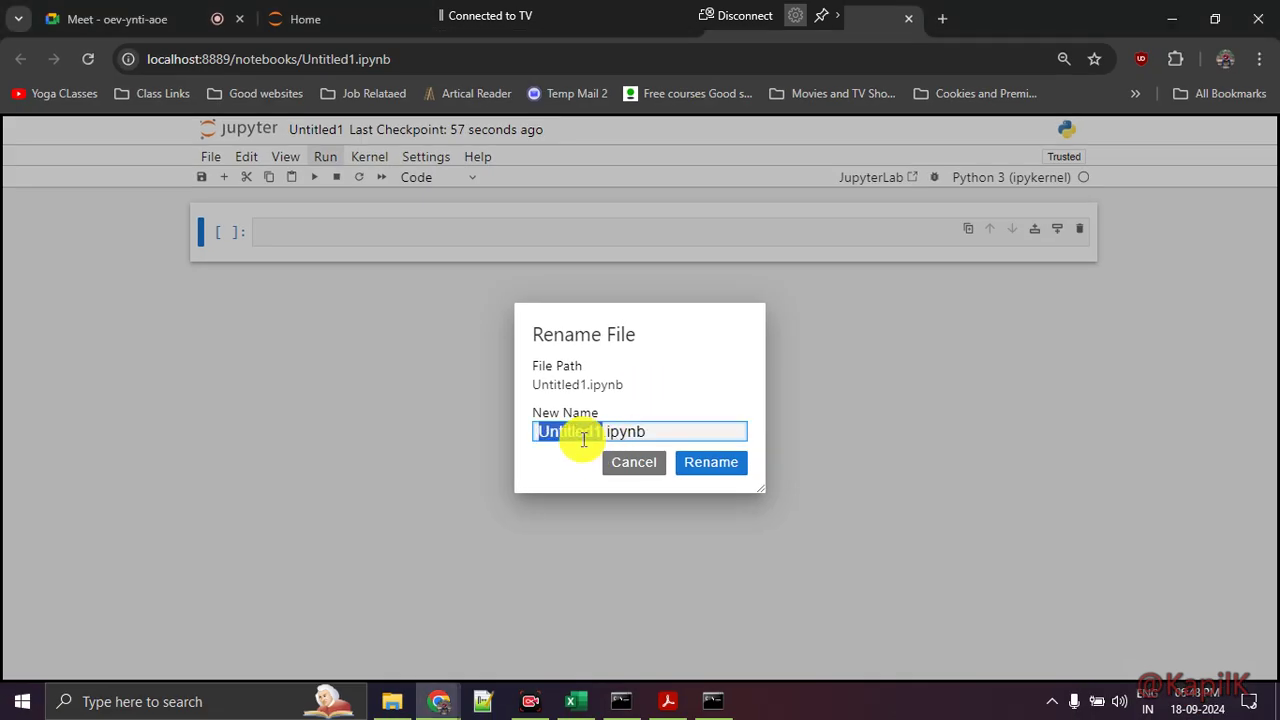
type("day1")
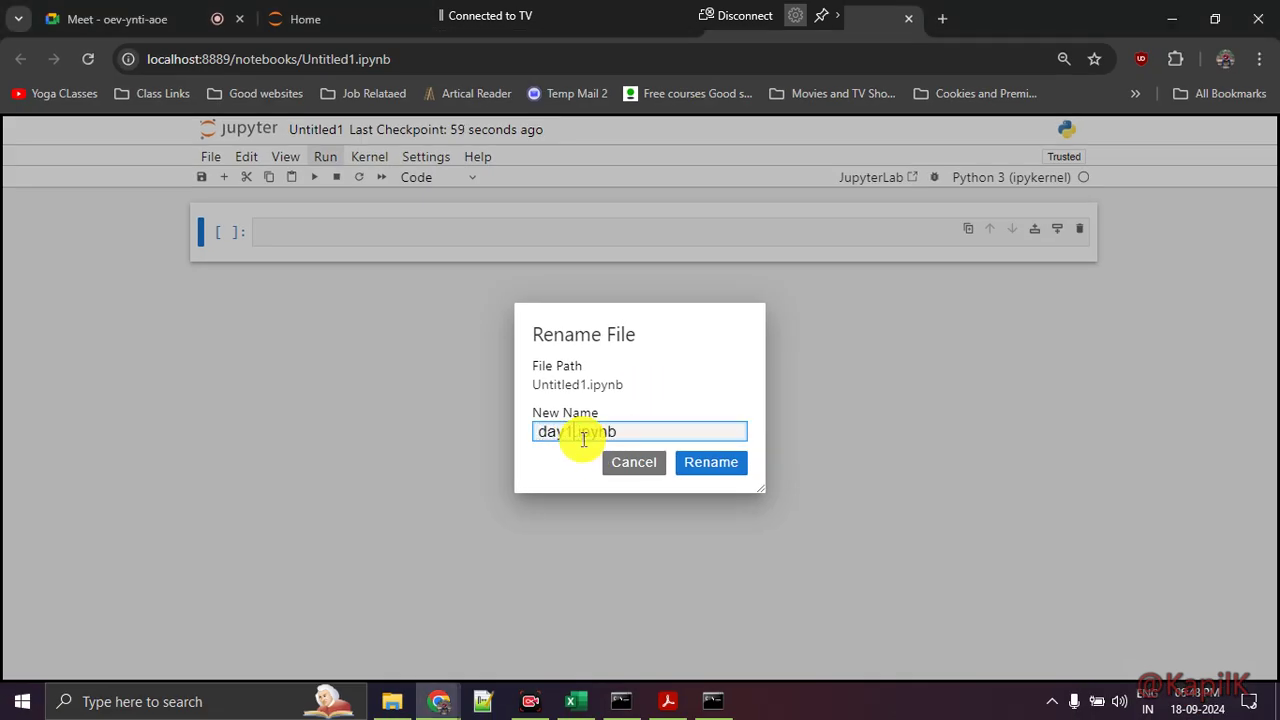
left_click(692, 466)
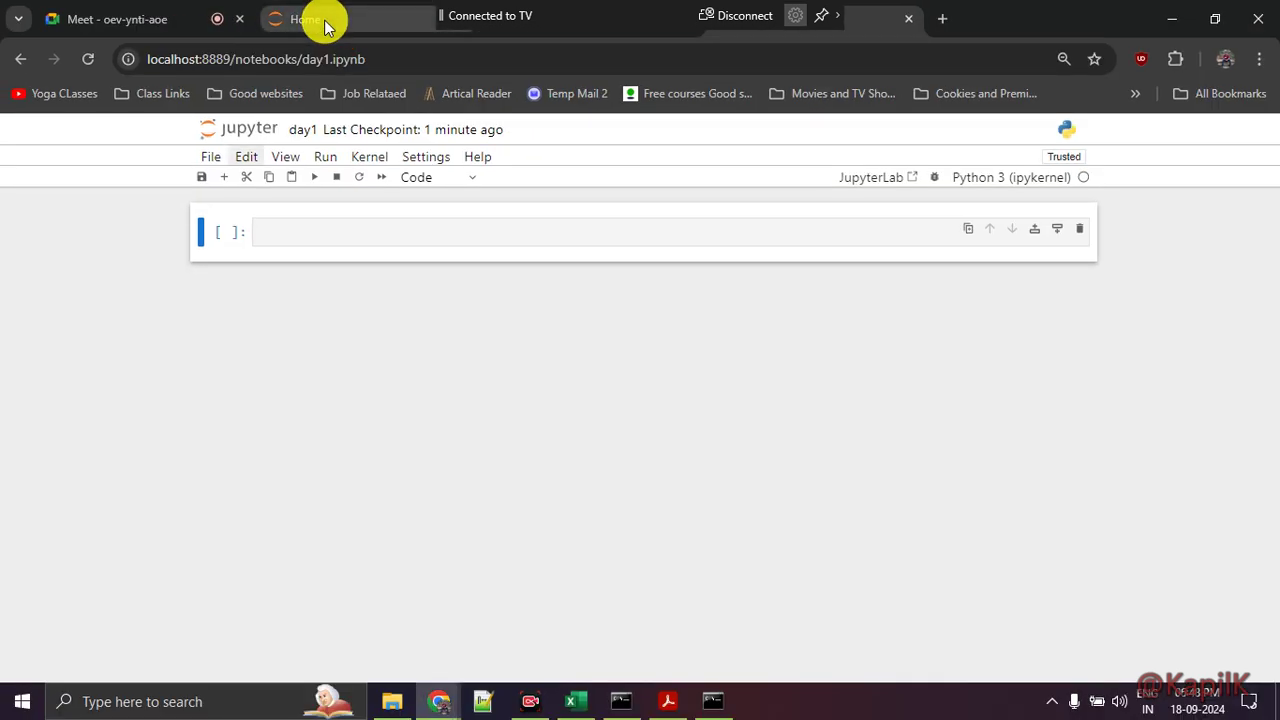
- Refresh the file list on Jupyter's Home page and switch to the class folder in File Explorer
left_click(324, 22)
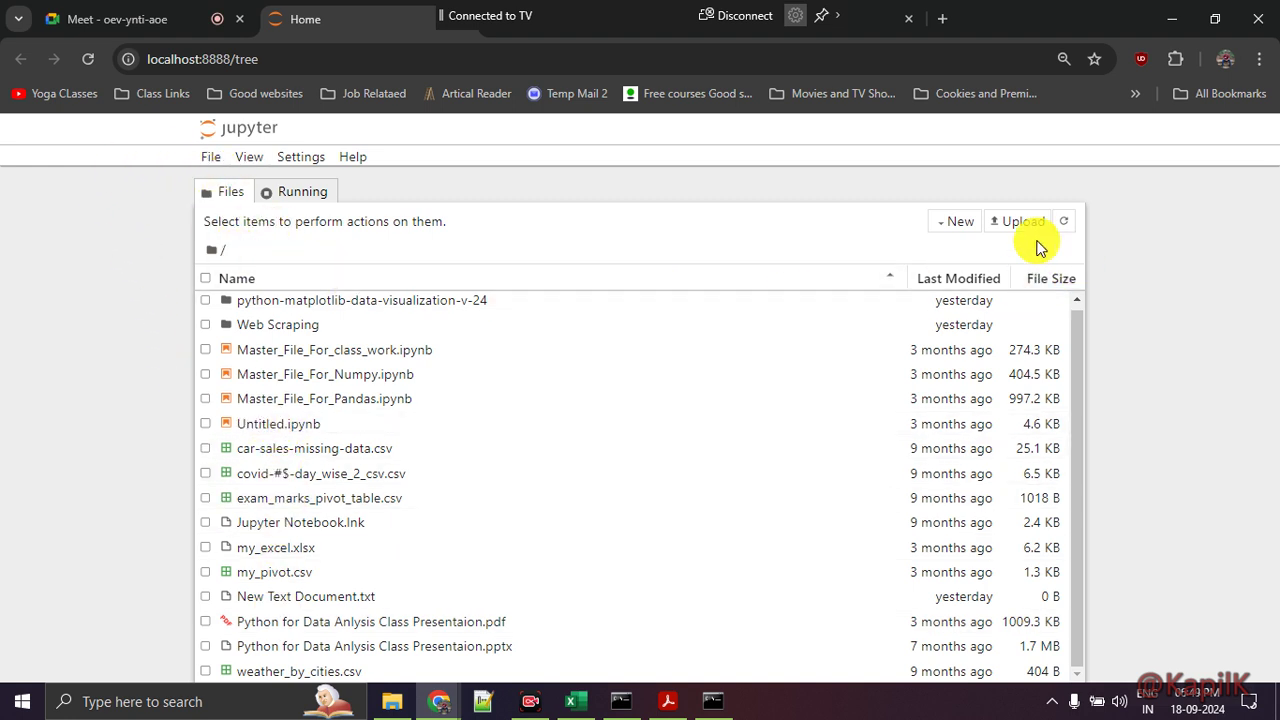
left_click(1063, 222)
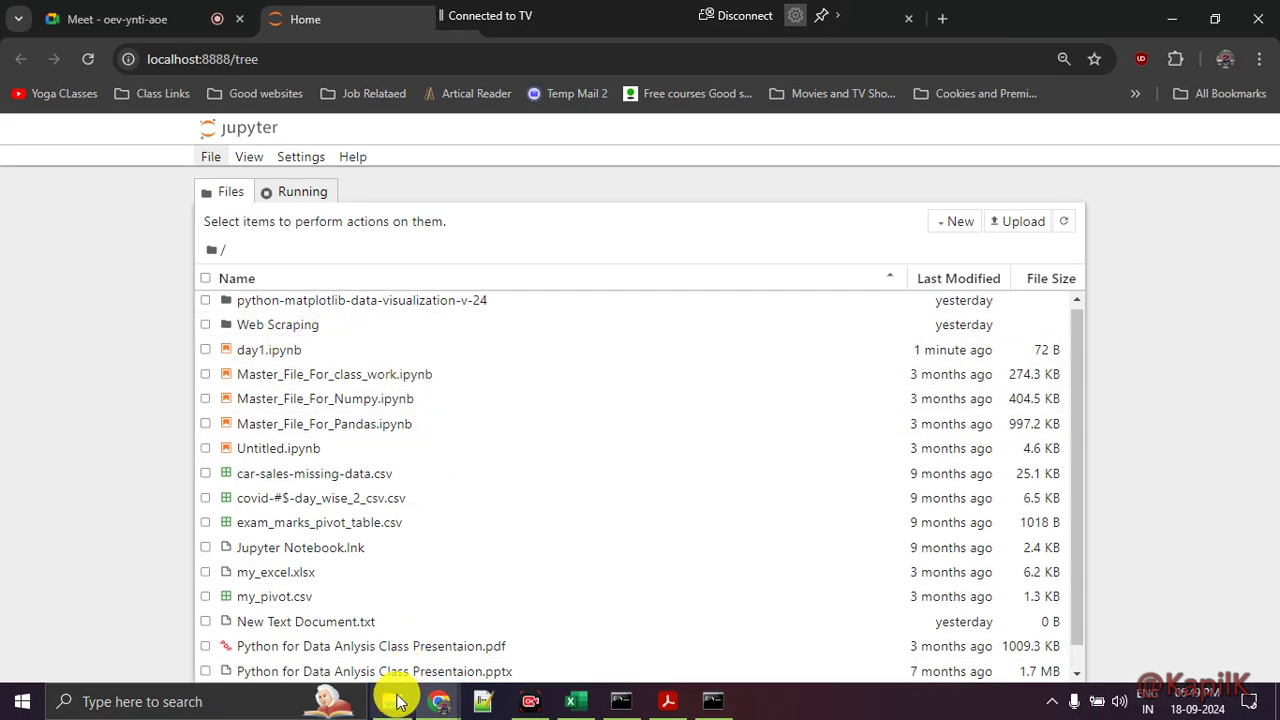
left_click(393, 701)
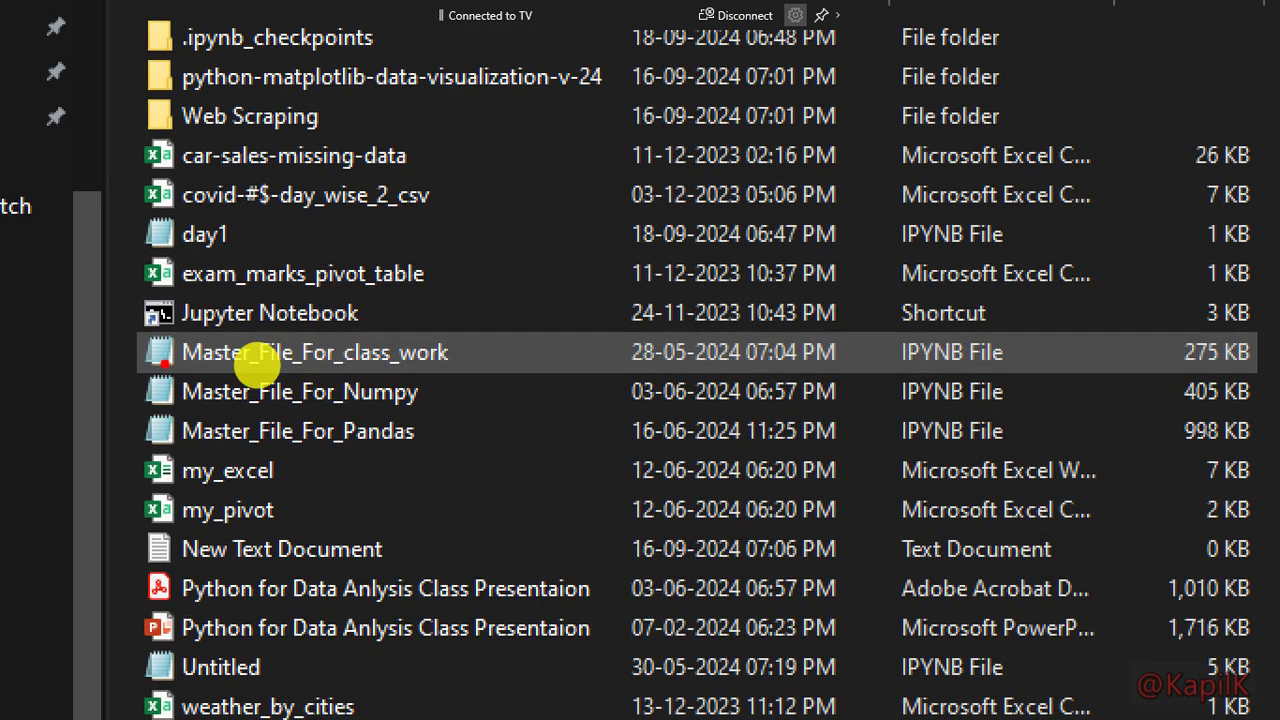
- Open the Master_File_For_class_work notebook file in Notepad, look through its raw contents and close it
mouse_move(230, 374)
left_mouse_down()
mouse_move(435, 372)
mouse_move(300, 373)
mouse_move(337, 371)
left_mouse_up()
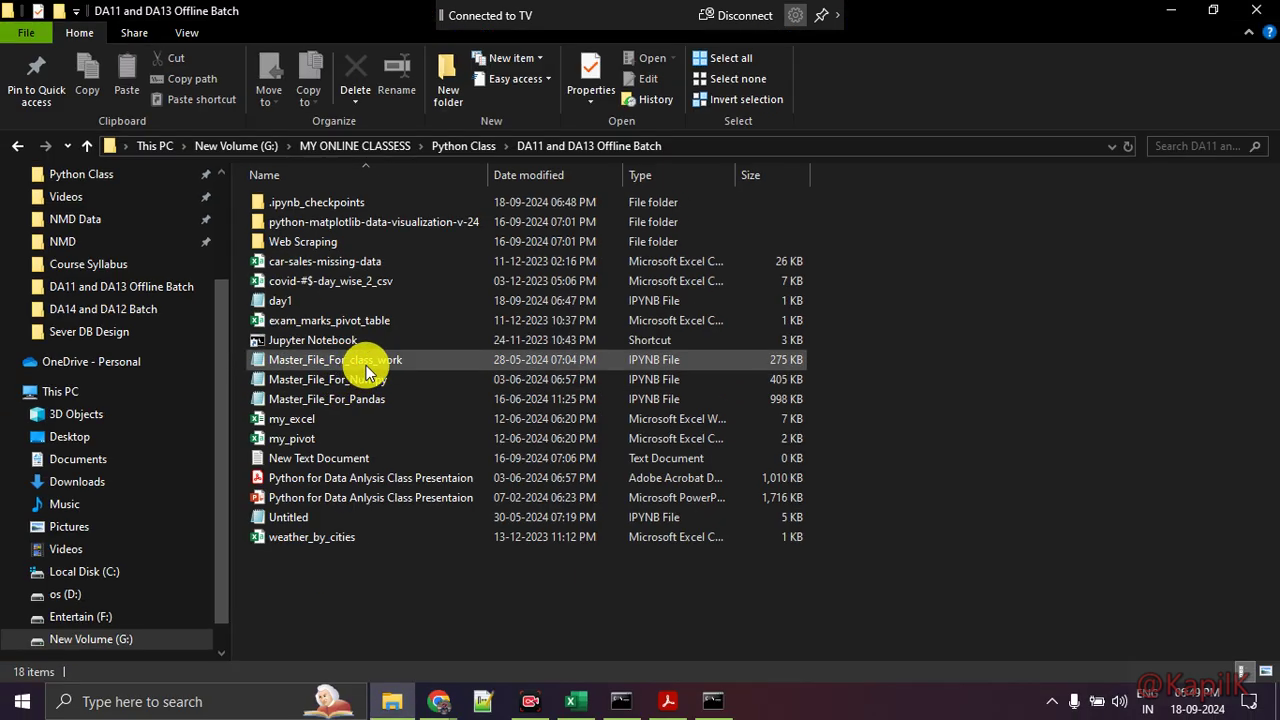
double_click(366, 366)
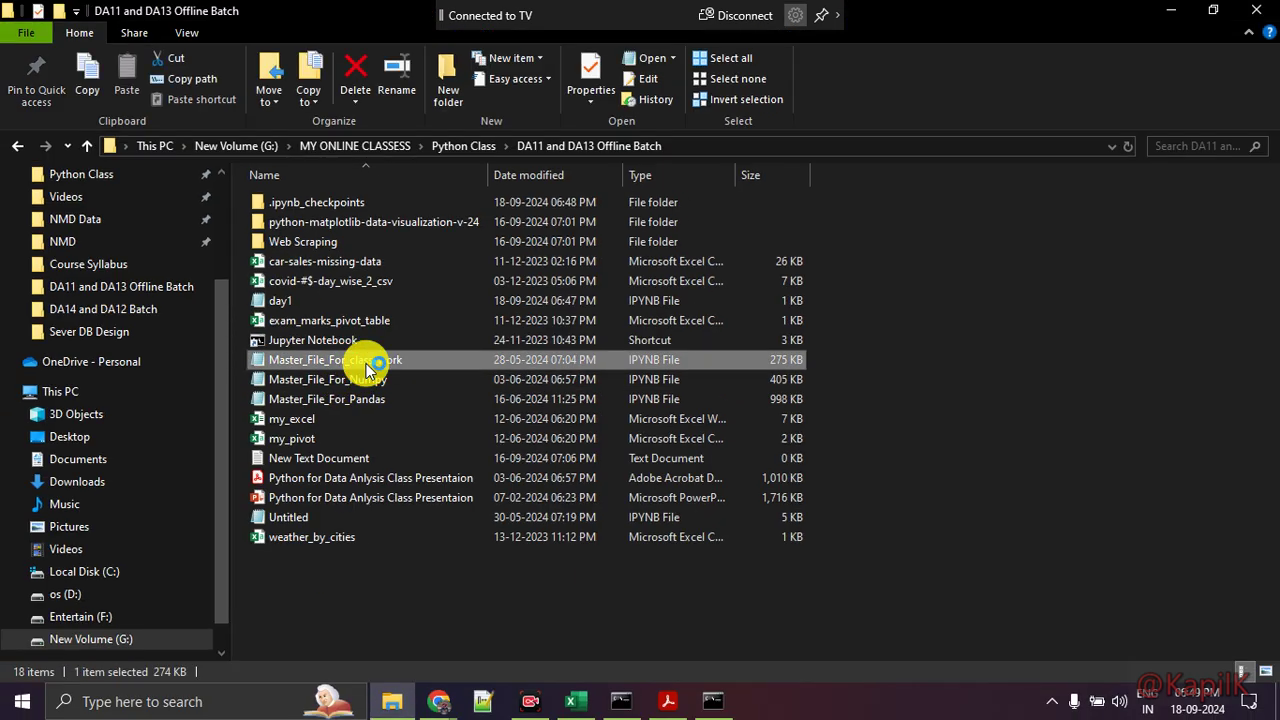
scroll(365, 350, "down", 15)
scroll(273, 335, "down", 20)
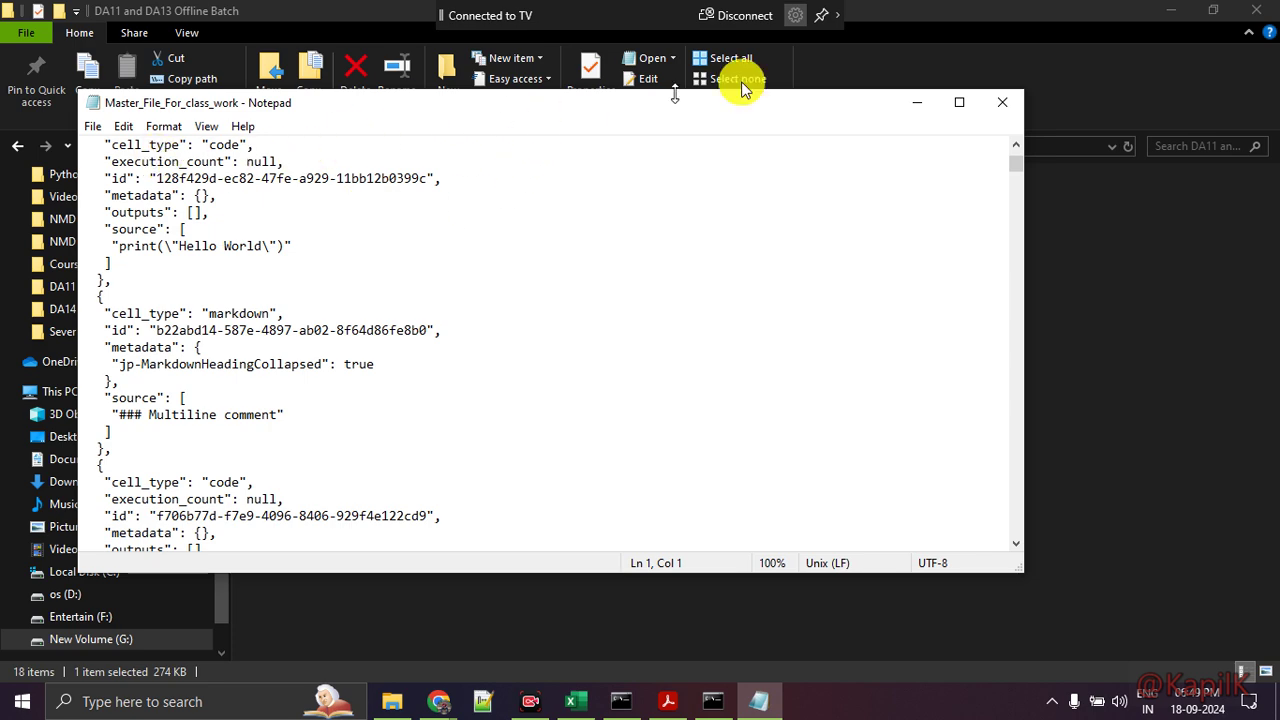
left_click(1001, 102)
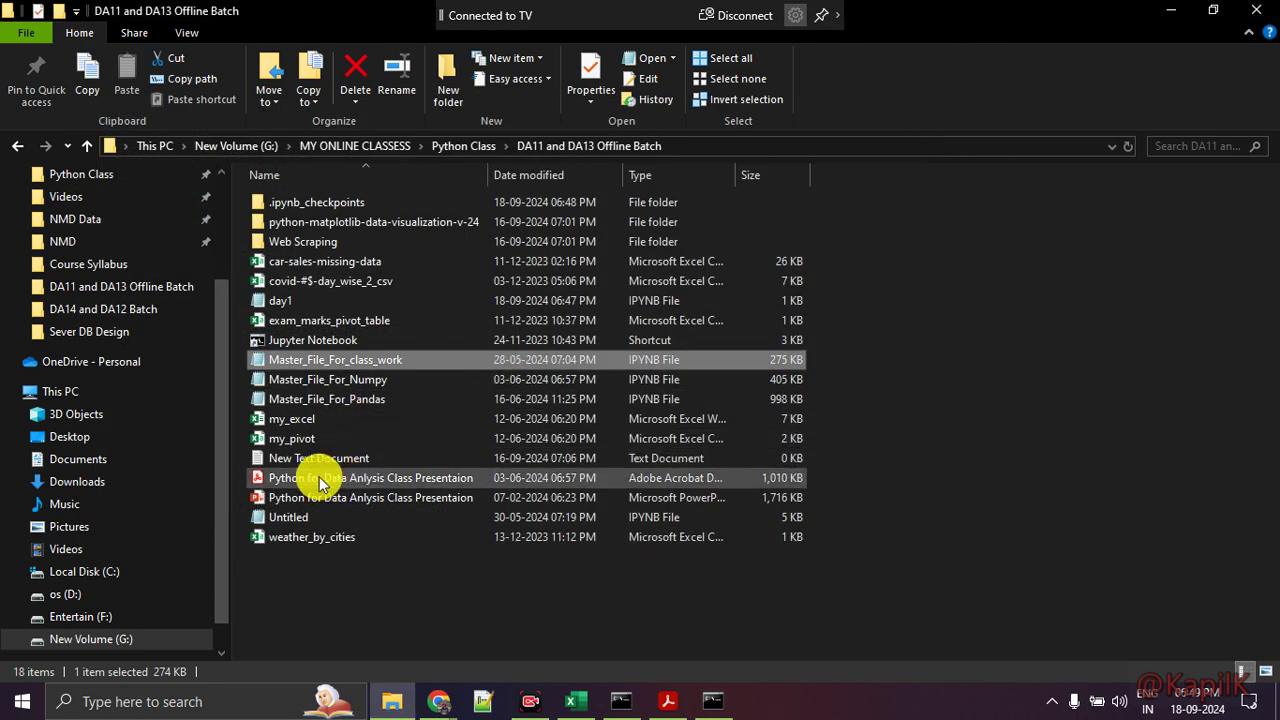
- Switch to the Python For Data Analysis PDF in Adobe Acrobat, maximize its window and go to page 2
mouse_move(325, 483)
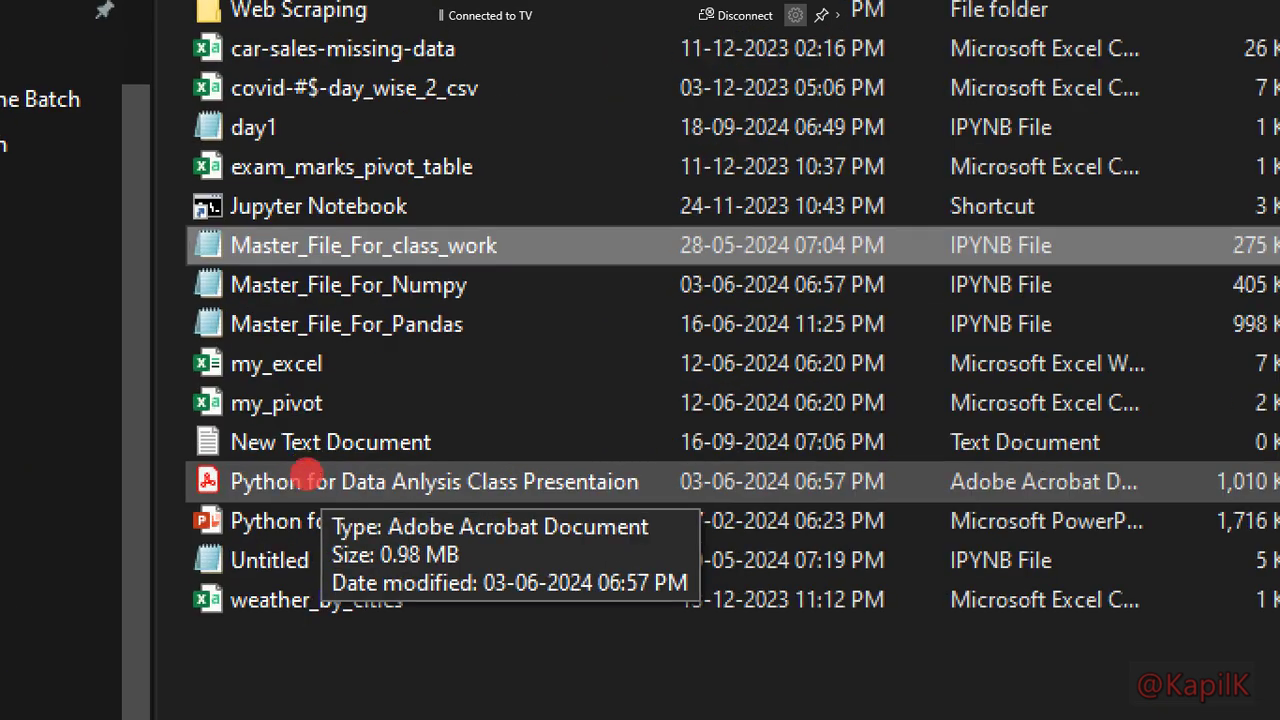
mouse_move(240, 483)
left_mouse_down()
mouse_move(471, 500)
mouse_move(297, 457)
mouse_move(228, 484)
left_mouse_up()
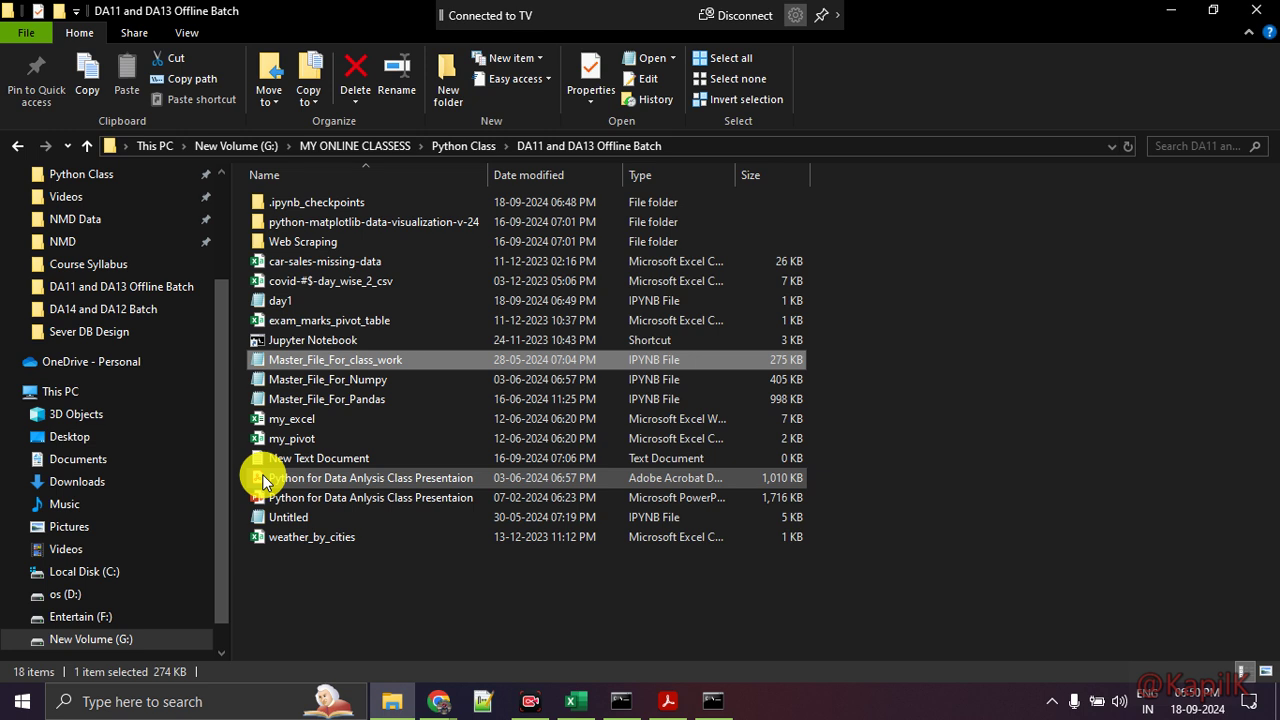
left_click(667, 701)
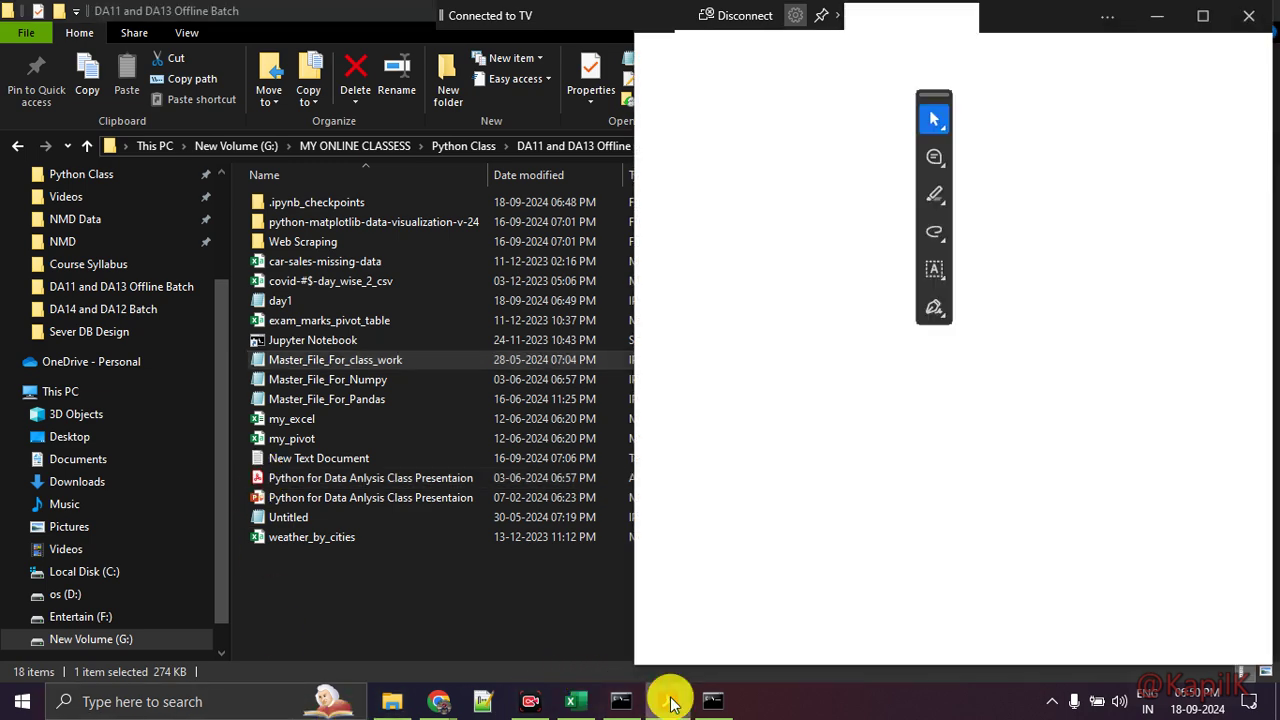
left_click(877, 102)
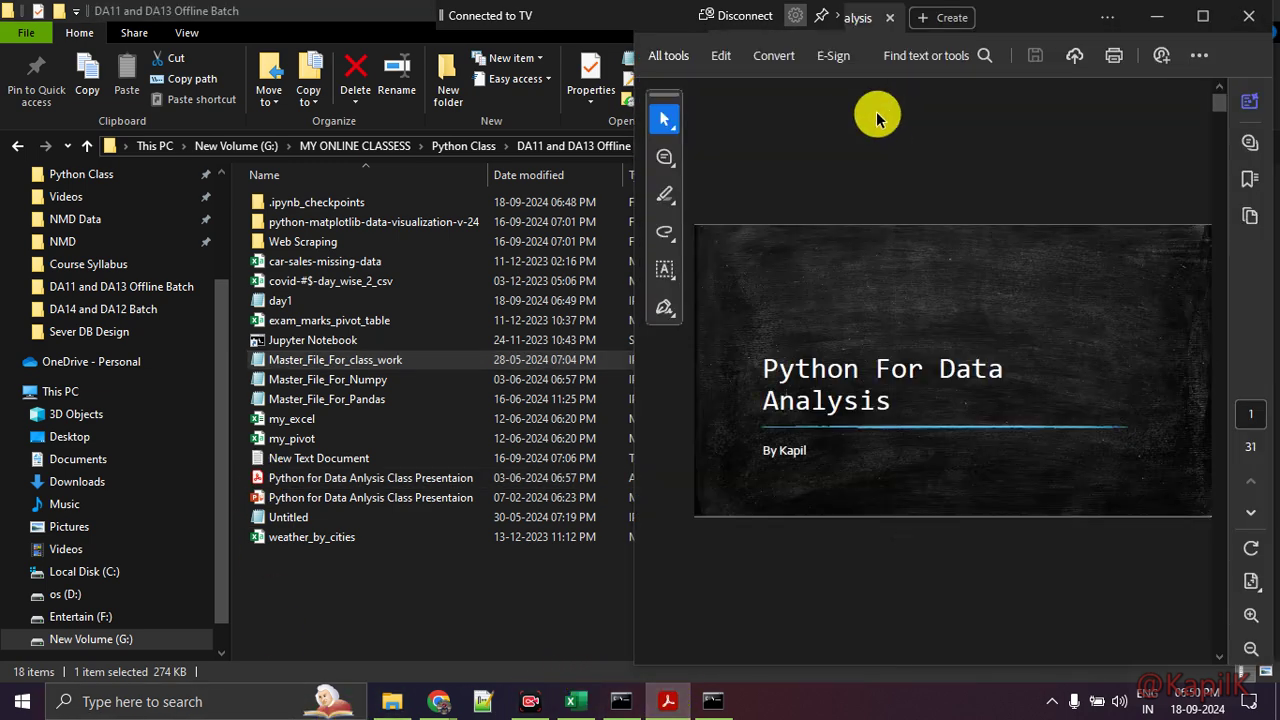
left_click(1204, 16)
scroll(470, 391, "down", 5)
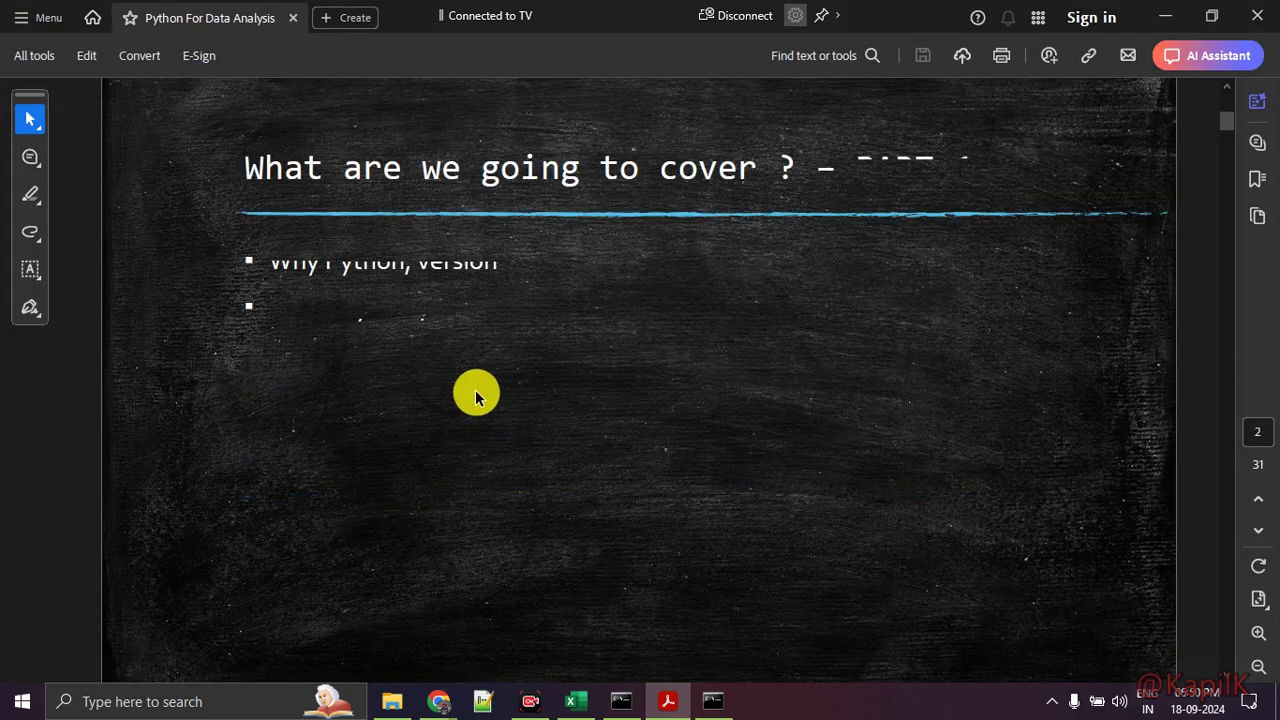
scroll(475, 391, "up", 5)
scroll(475, 391, "down", 3)
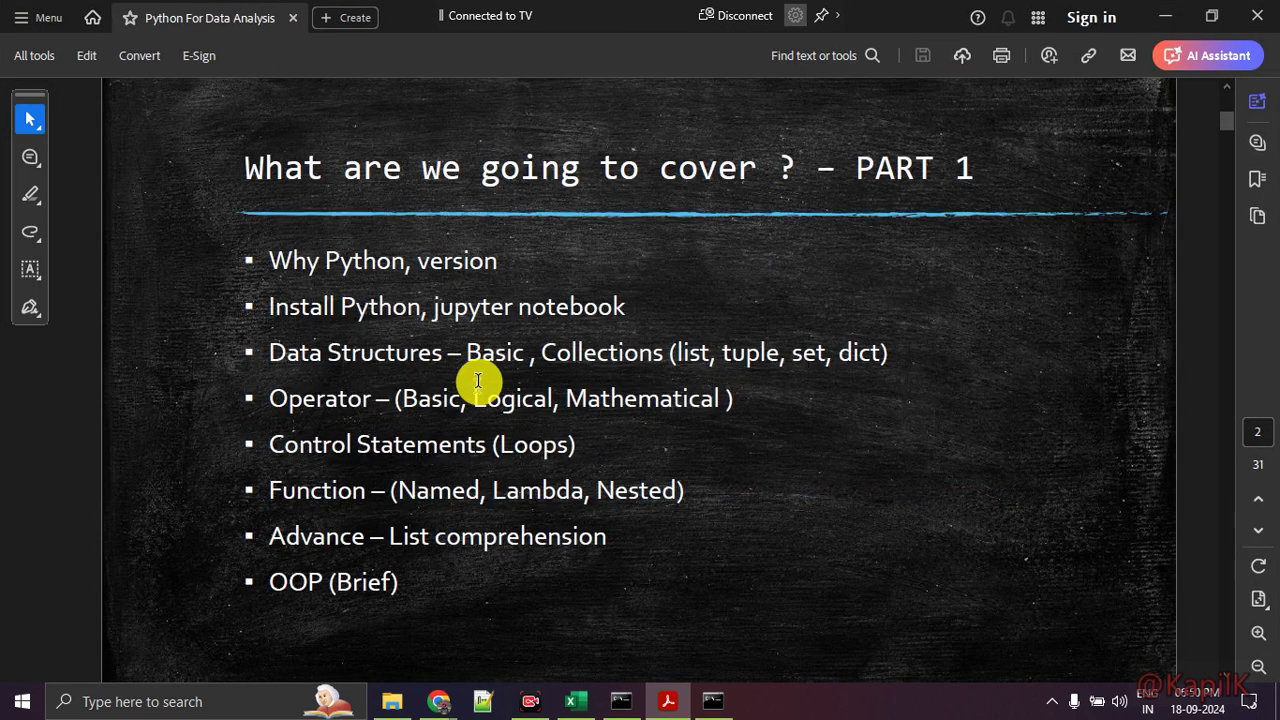
- Examine the Part 1 slide's title and its first topics, Python versions and installation, selecting the text to point it out
left_click_drag(332, 172, 665, 193)
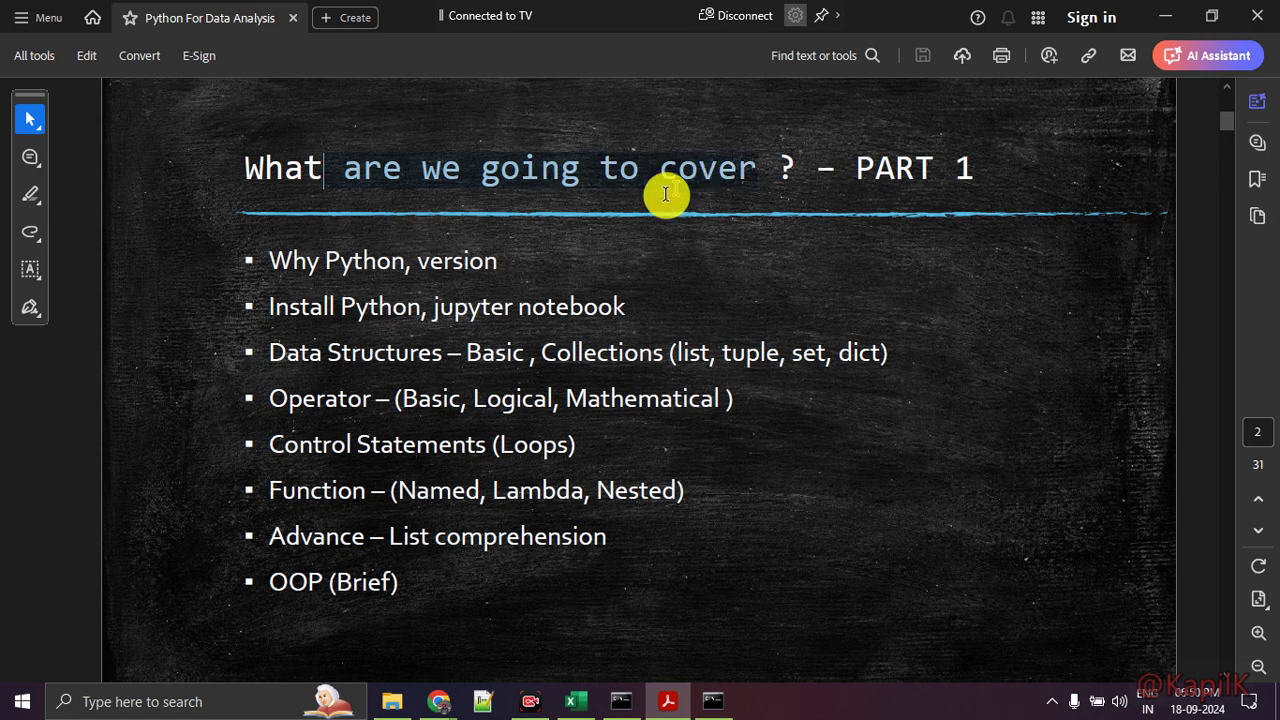
left_click(410, 248)
left_click_drag(270, 258, 490, 268)
left_click(306, 280)
left_click_drag(270, 260, 509, 259)
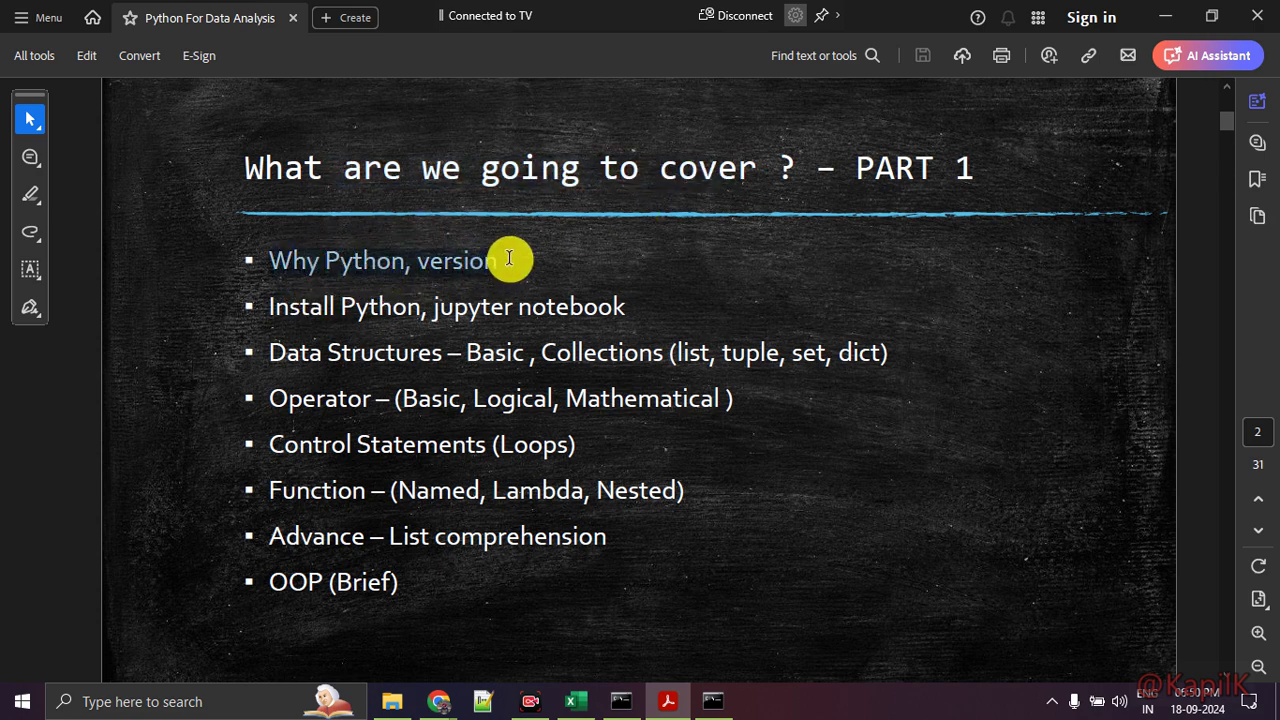
left_click(450, 265)
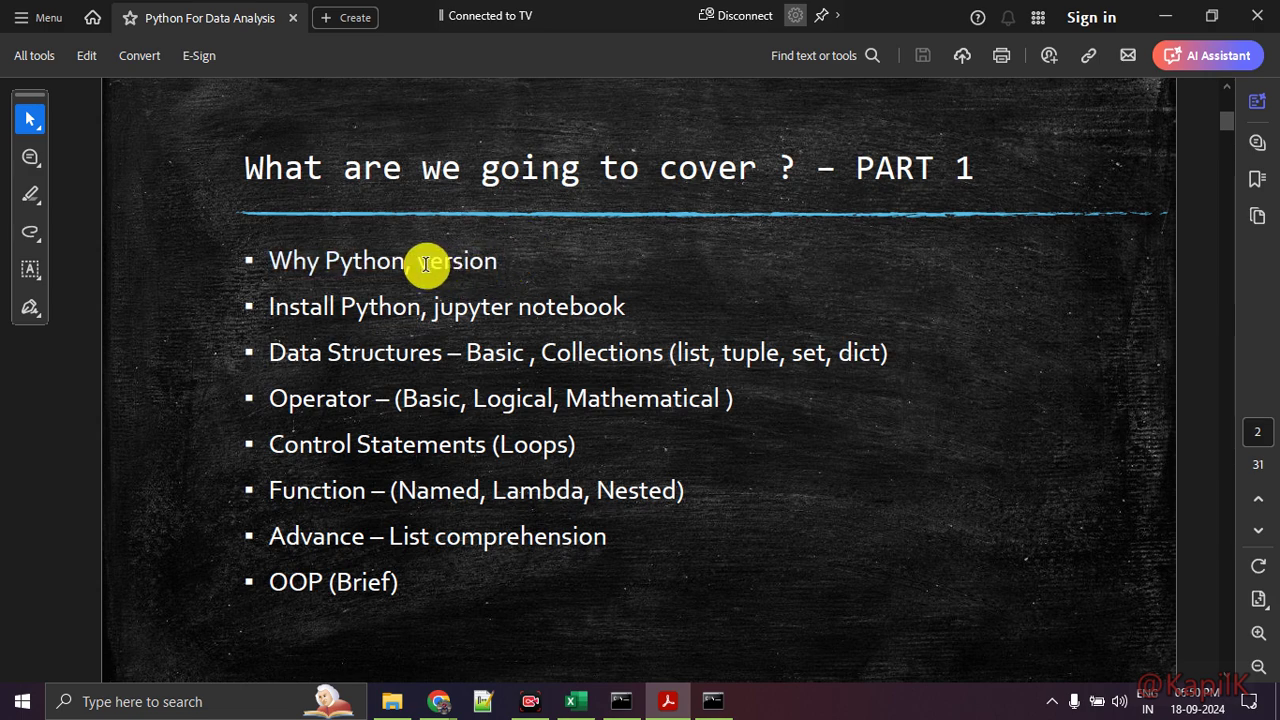
left_click_drag(409, 266, 304, 266)
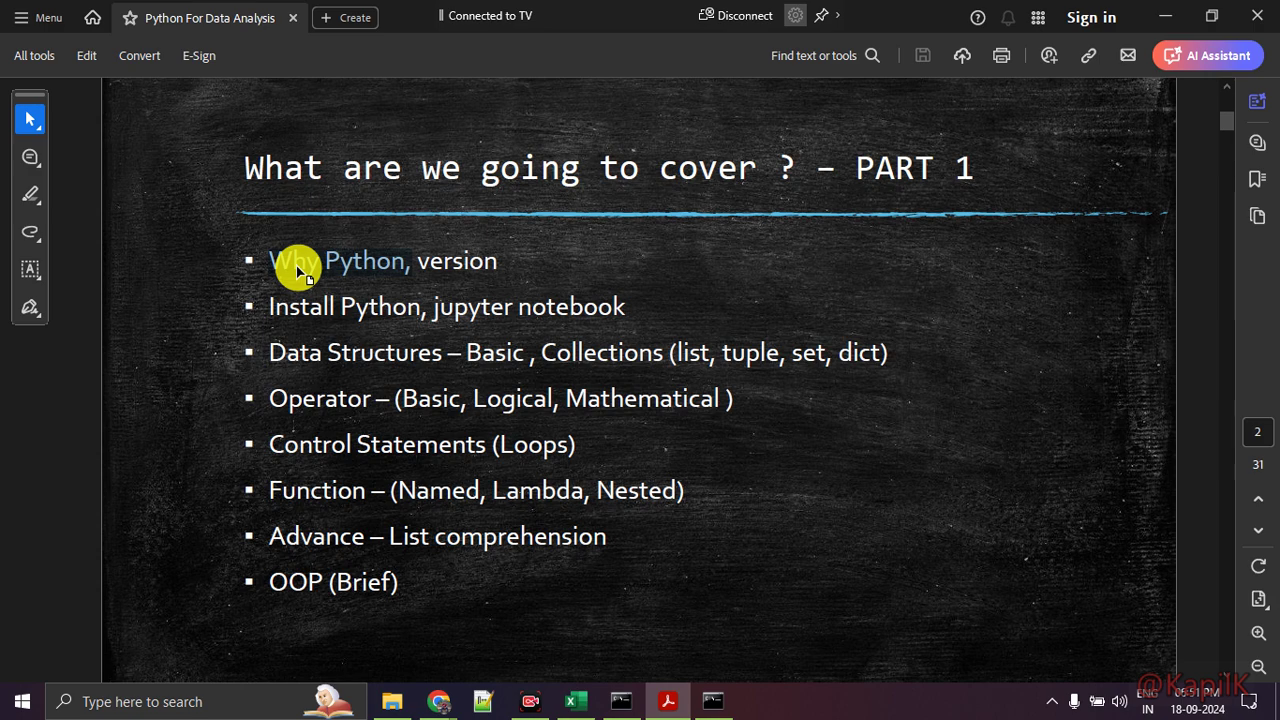
left_click_drag(431, 256, 522, 256)
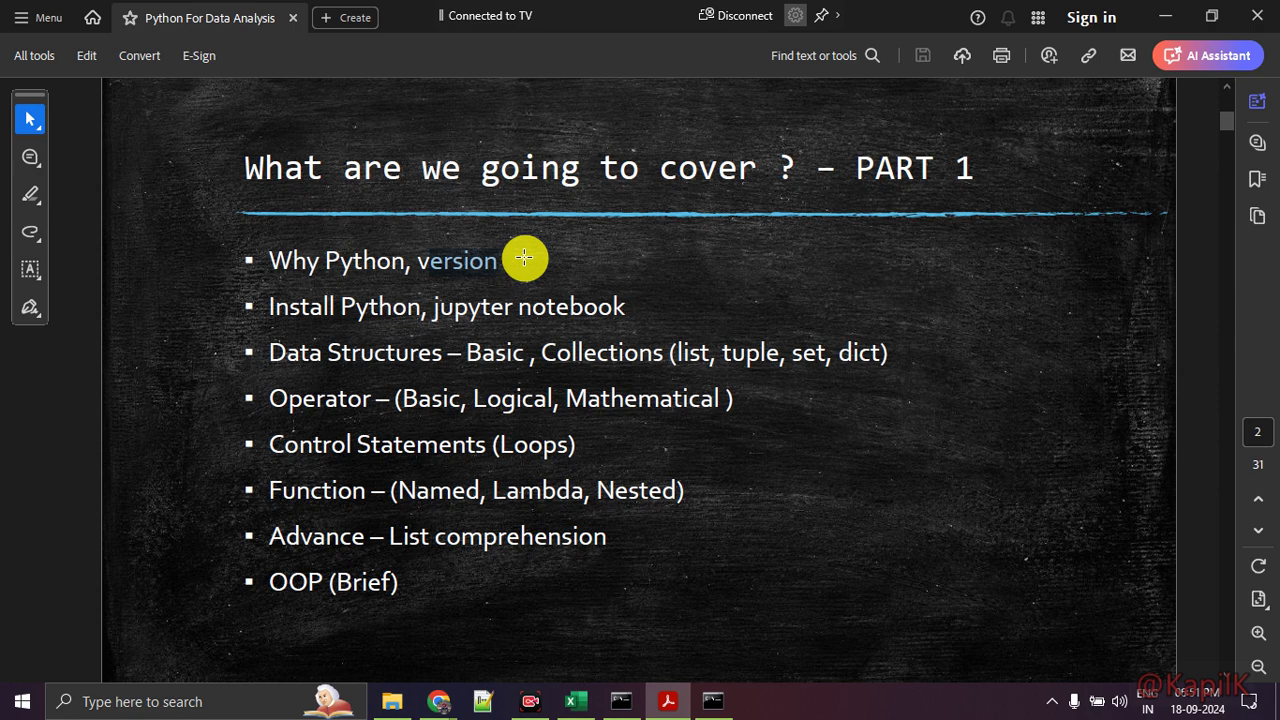
left_click_drag(269, 306, 675, 298)
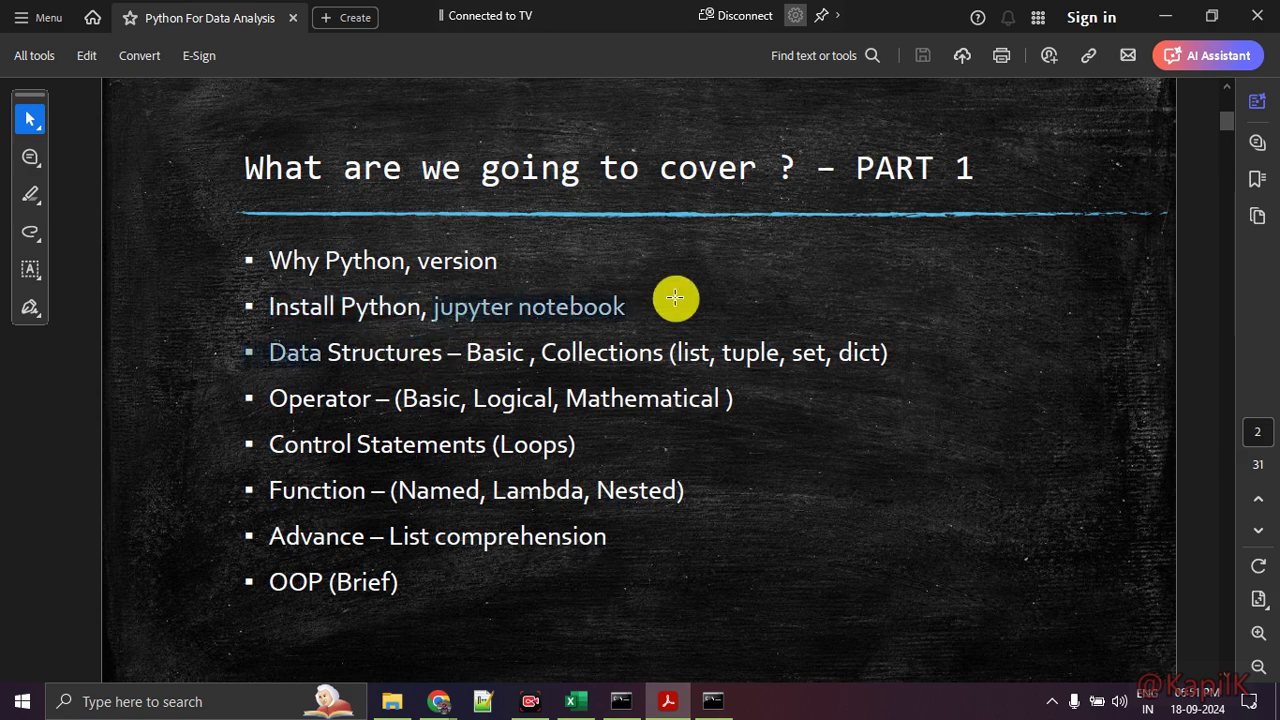
key("ctrl+a")
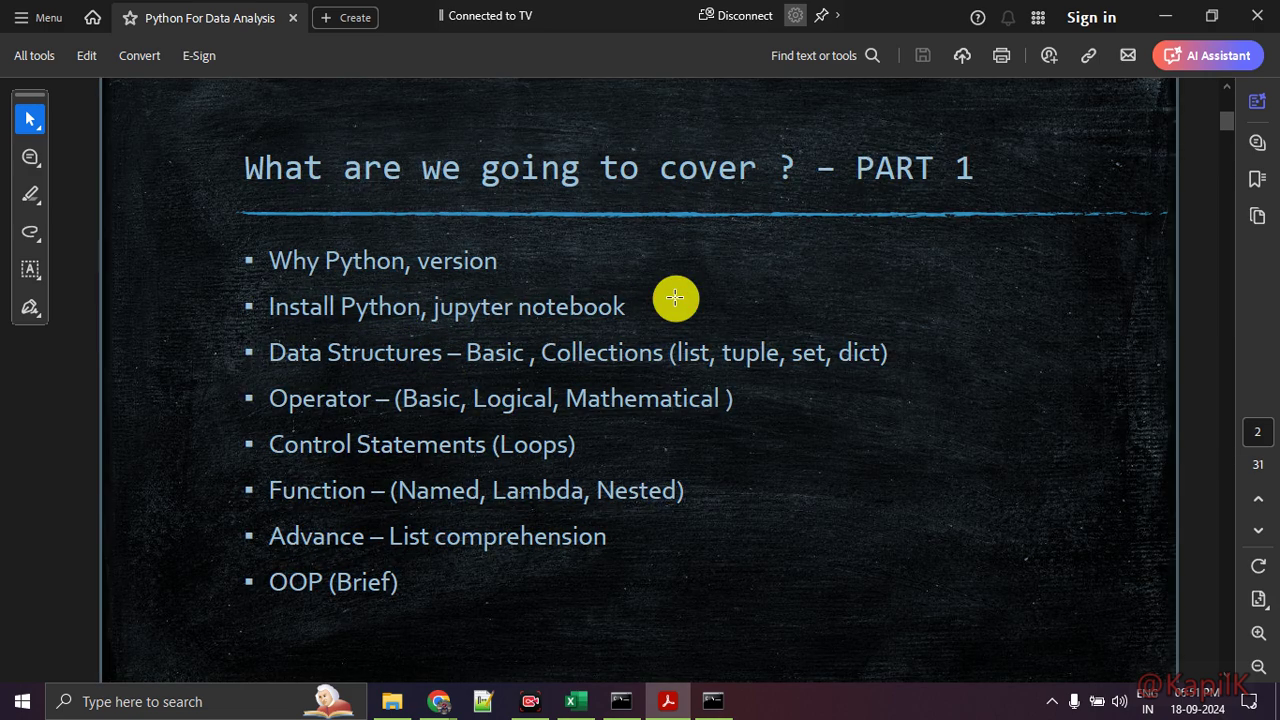
left_click(622, 302)
left_click(443, 291)
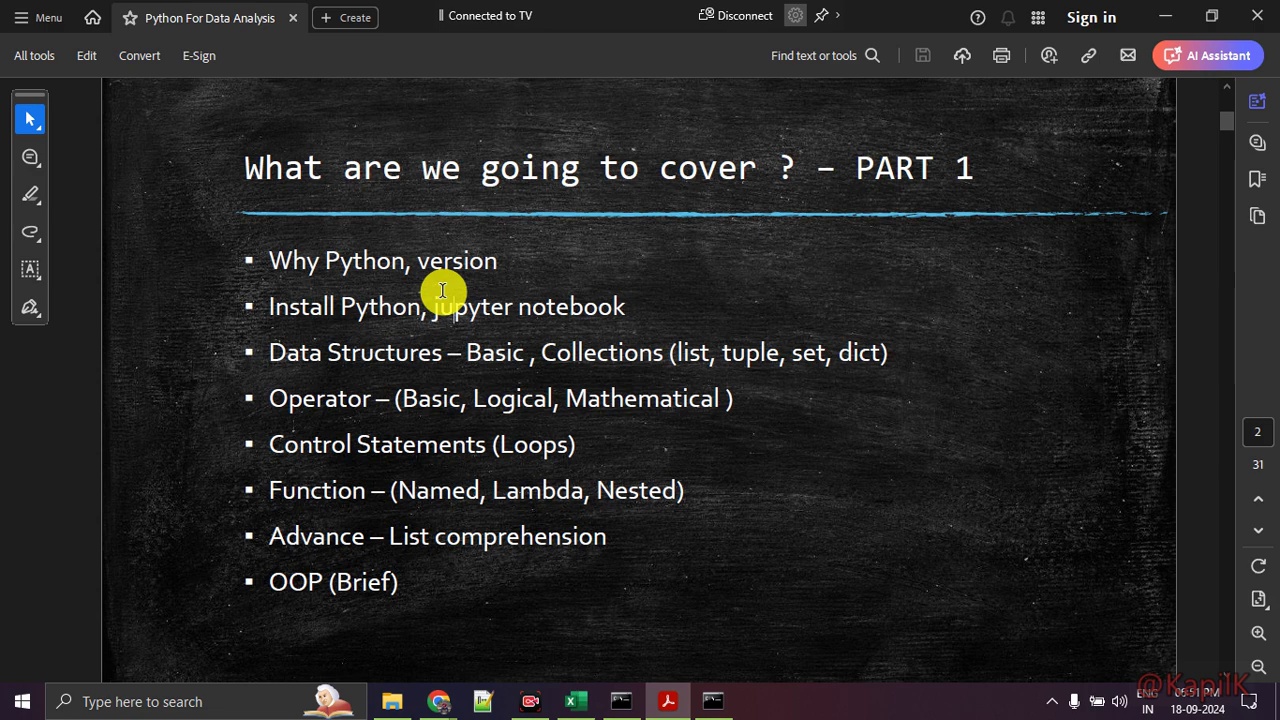
key("alt+Tab")
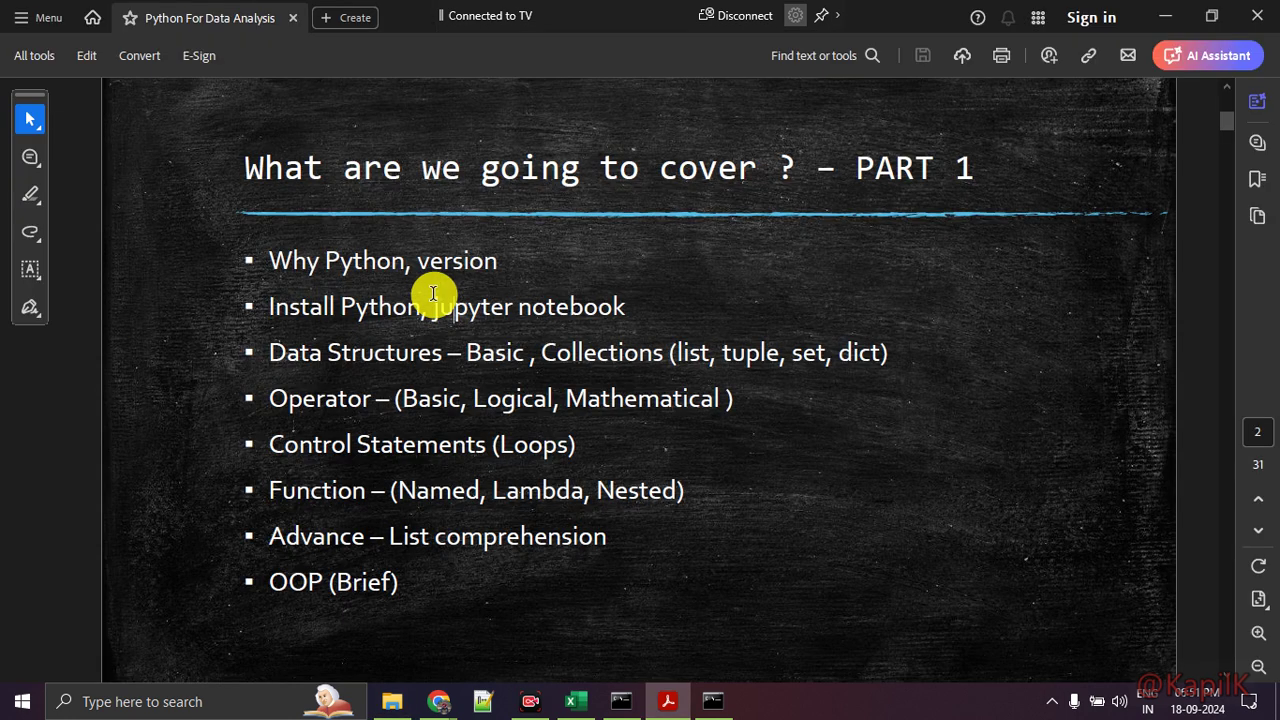
key("alt+Tab")
key("alt+Tab")
key("alt+Tab")
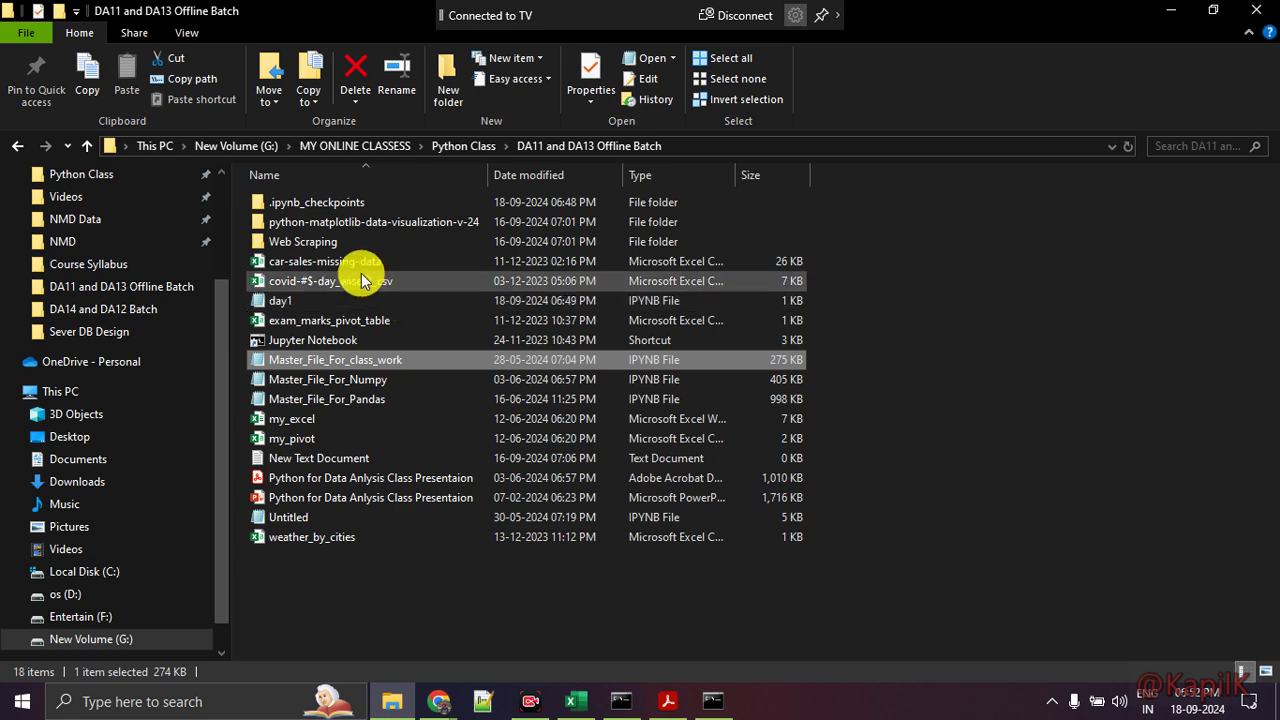
key("alt+Tab")
key("alt+Tab")
key("alt+Tab")
- Go through the Part 1 topics from installation to OOP by selecting their text, and advance to the Part 2 slide
left_click_drag(270, 307, 629, 309)
left_click(551, 397)
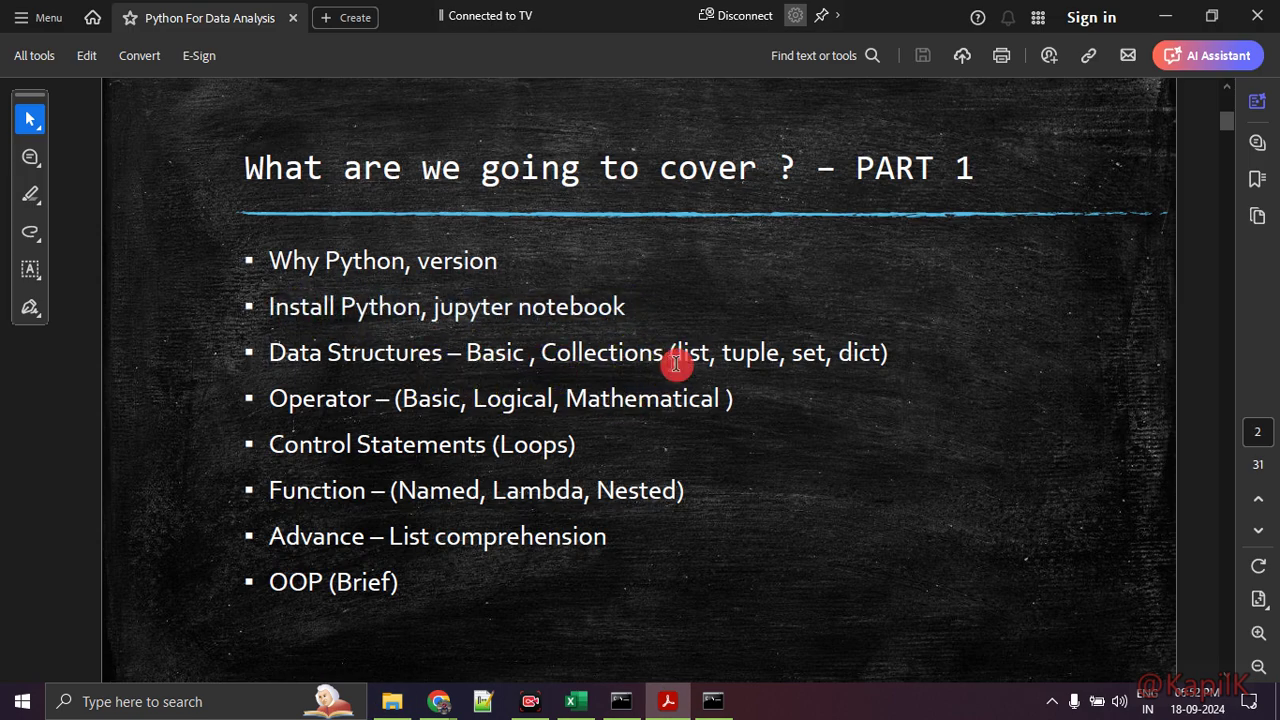
left_click_drag(670, 358, 903, 360)
left_click_drag(398, 400, 671, 414)
left_click_drag(325, 444, 600, 443)
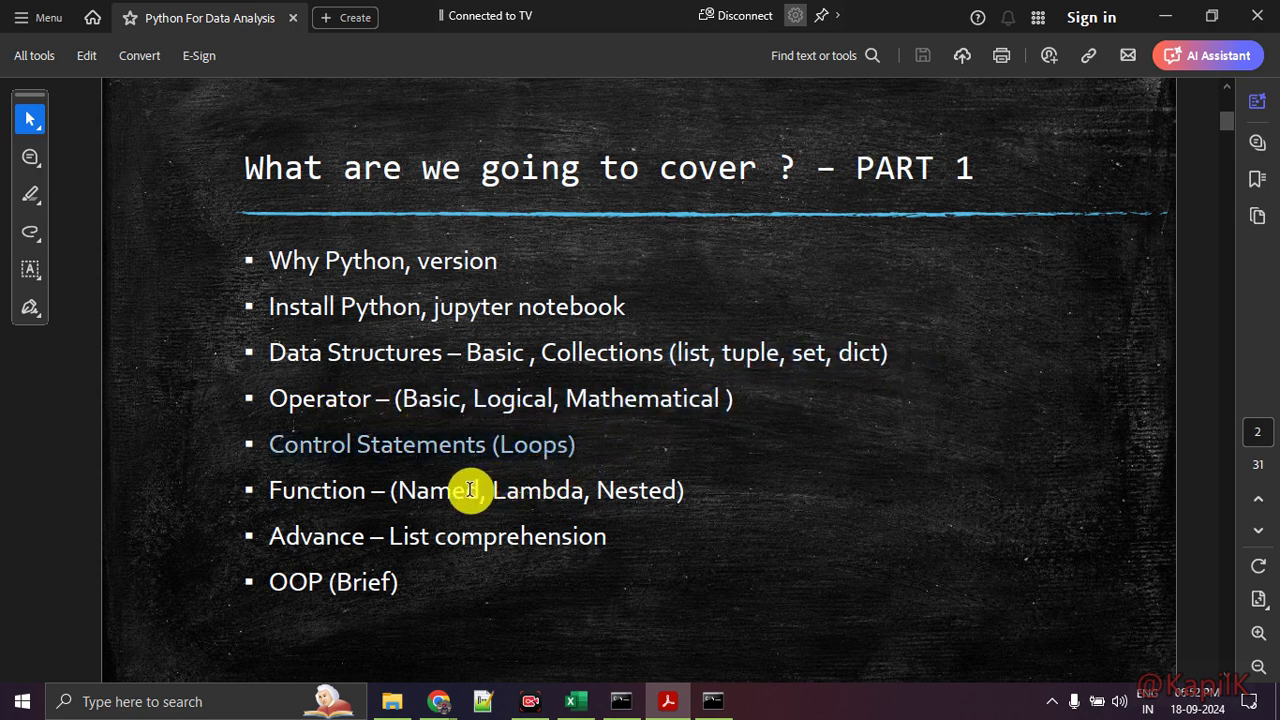
left_click_drag(400, 490, 540, 505)
left_click_drag(385, 533, 534, 563)
left_click(535, 563)
left_click_drag(333, 582, 423, 594)
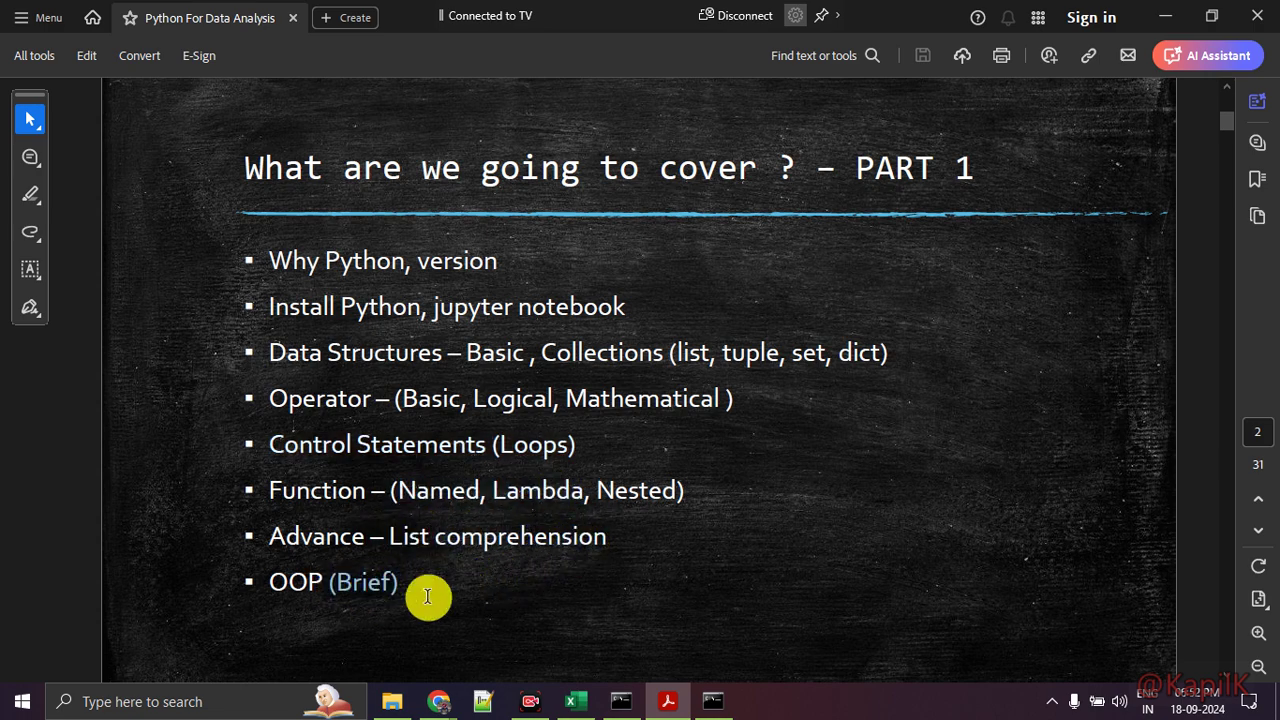
scroll(486, 551, "down", 2)
scroll(487, 545, "up", 1)
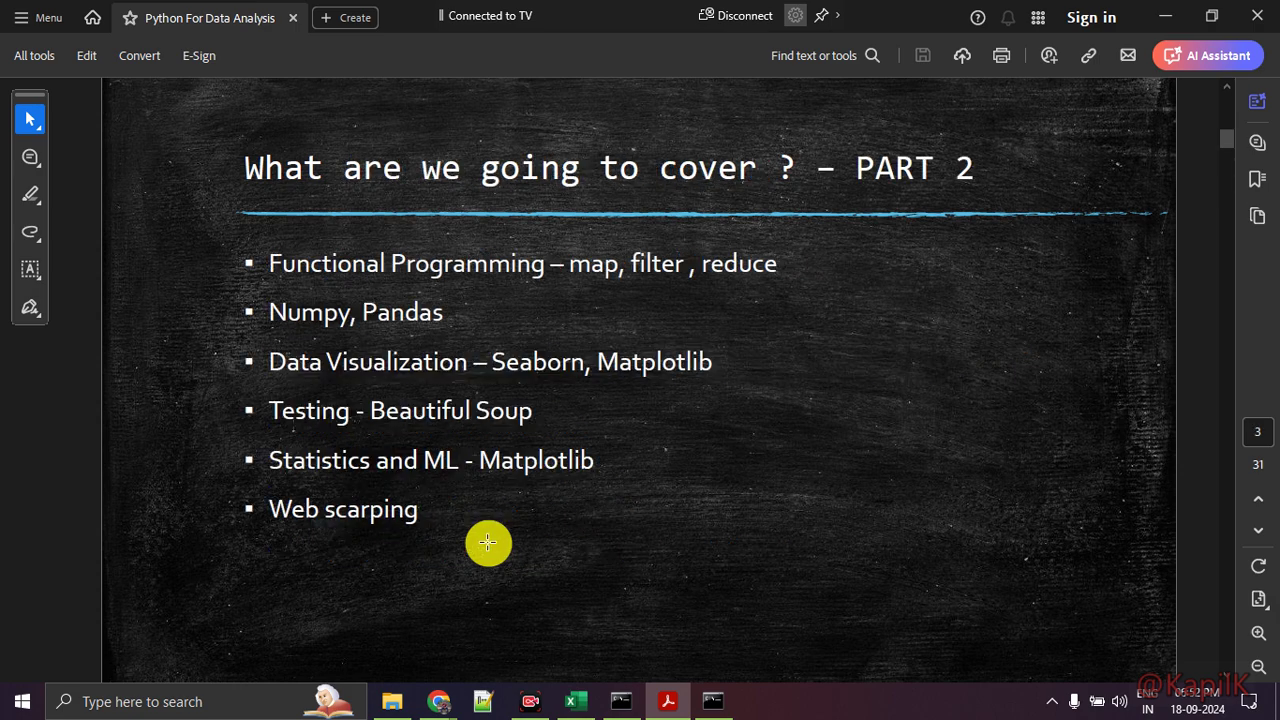